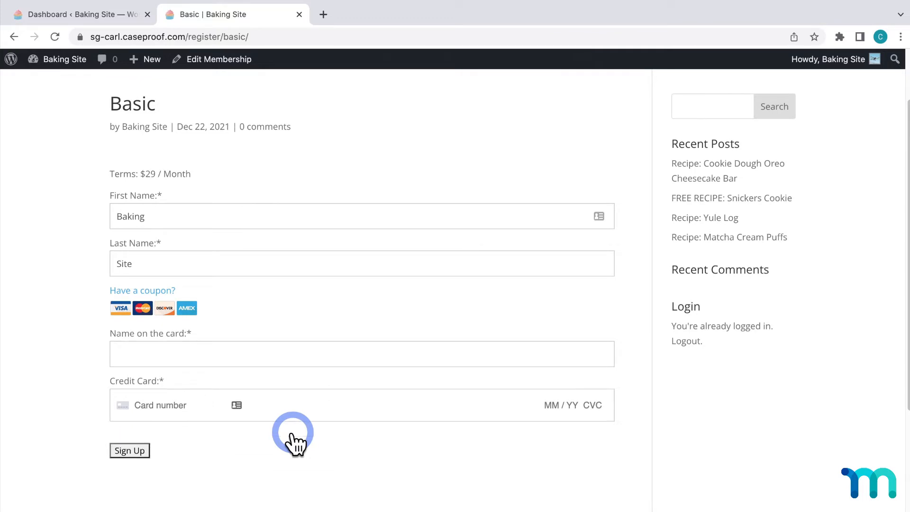
Create a new WordPress page titled "Basic" and publish it
scroll(293, 433, "up", 2)
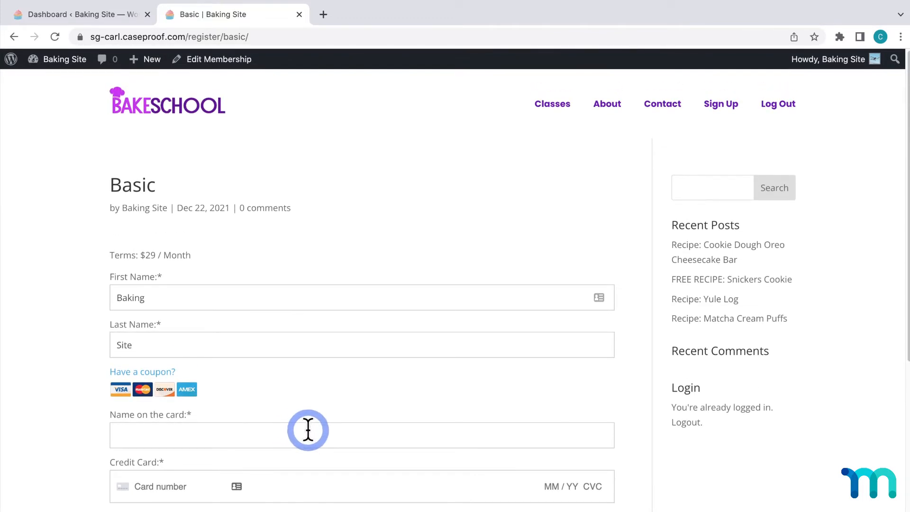
left_click(107, 16)
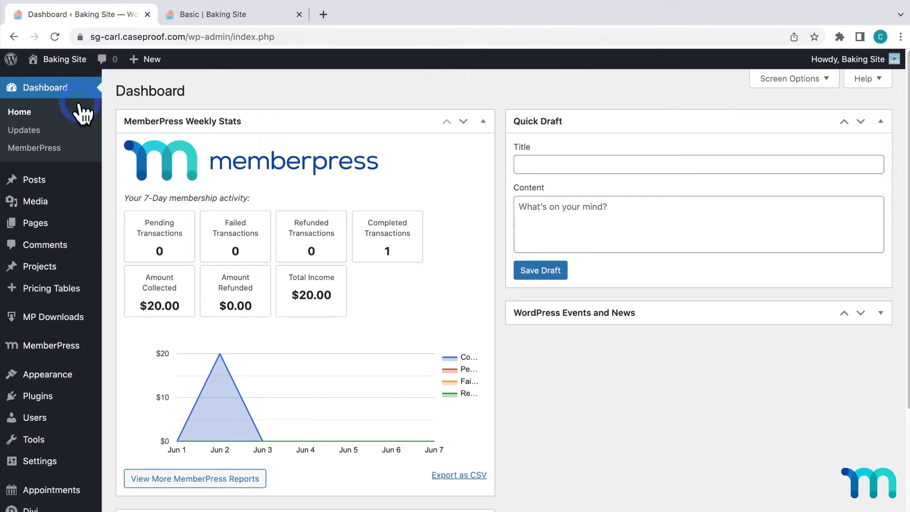
mouse_move(41, 226)
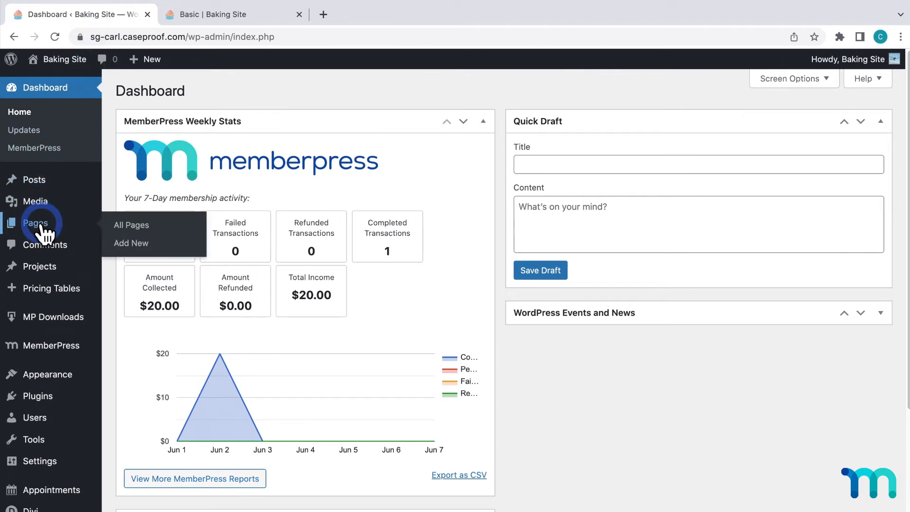
left_click(126, 243)
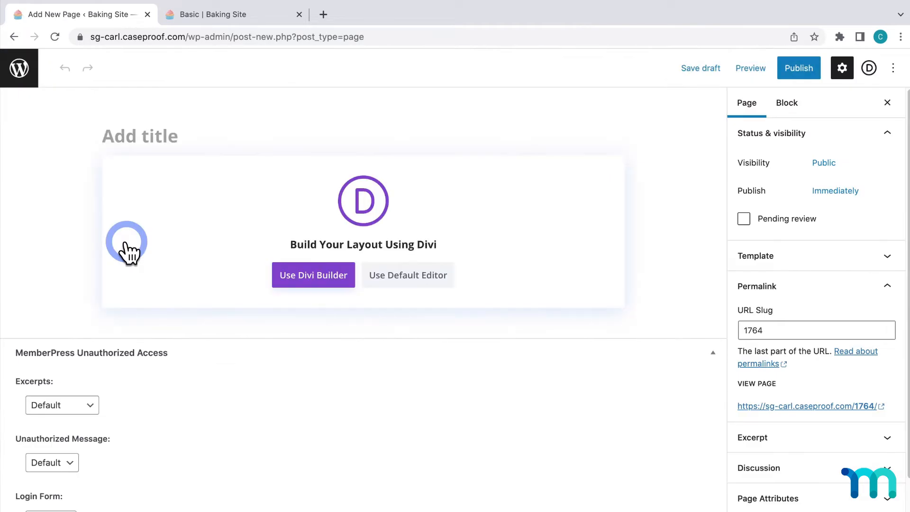
type("Basic")
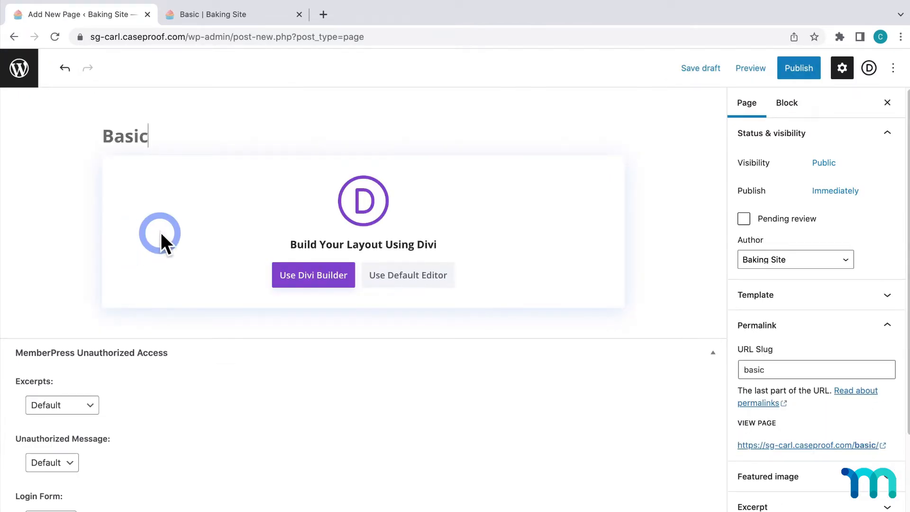
left_click(798, 67)
left_click(792, 70)
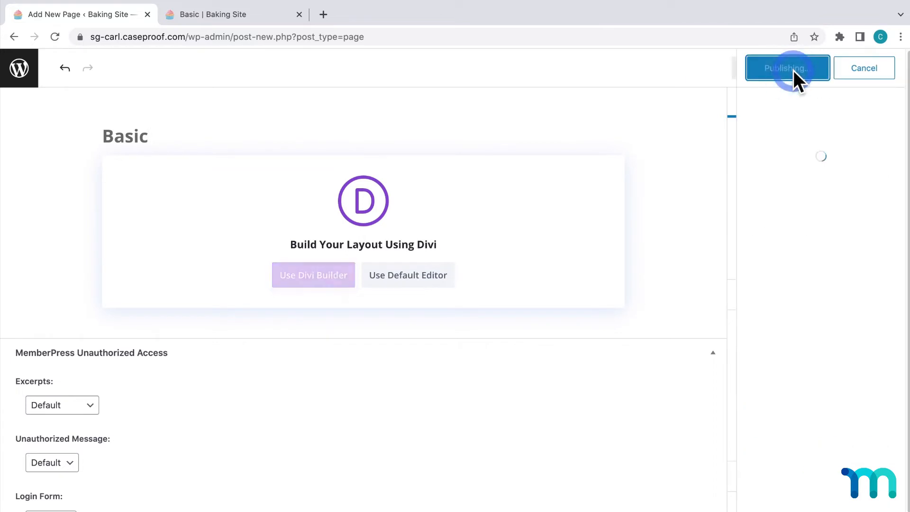
left_click(893, 69)
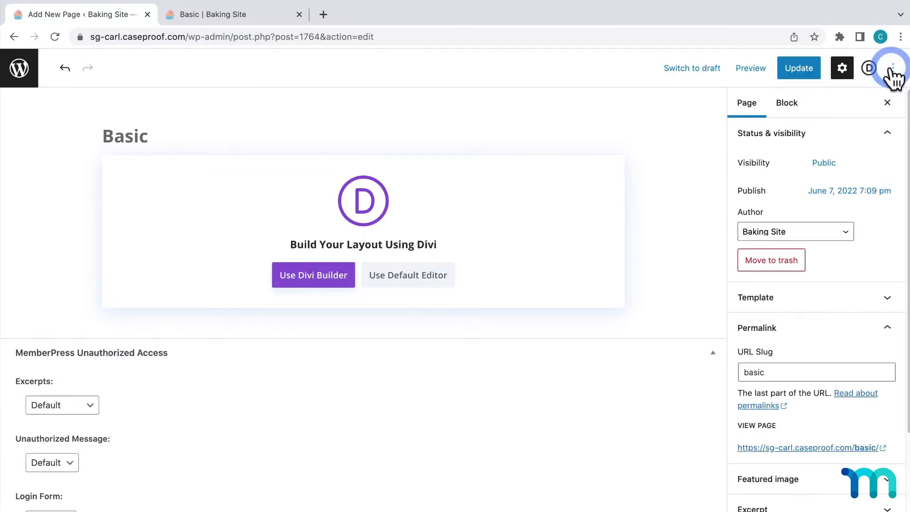
Edit the Basic page with Divi Builder and open the library of premade layouts
scroll(808, 341, "down", 3)
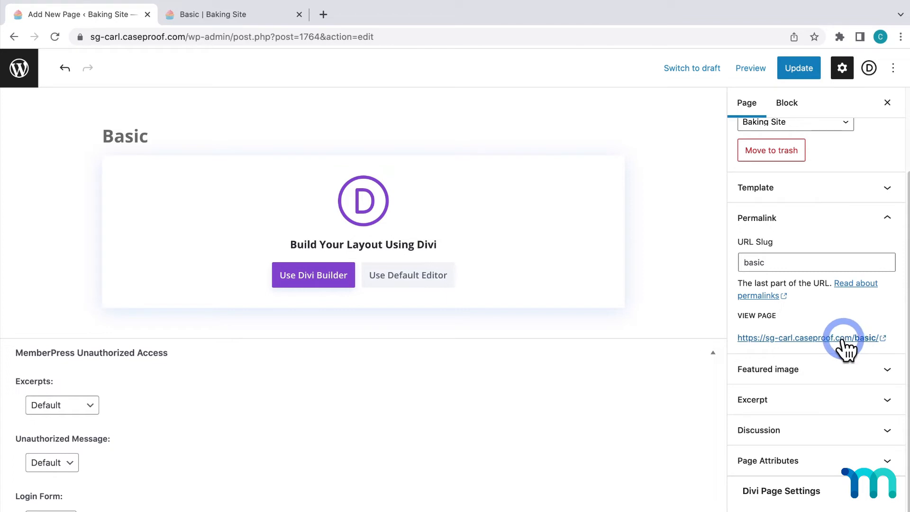
left_click(316, 275)
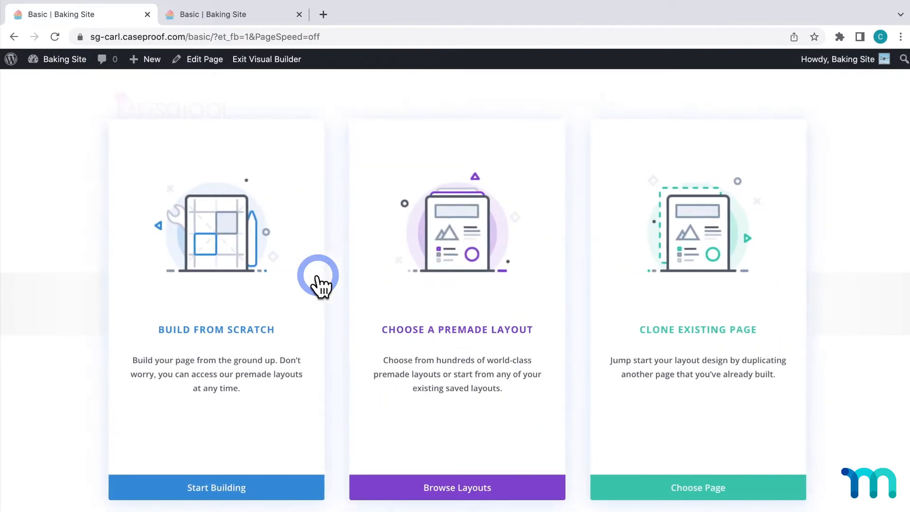
left_click(472, 296)
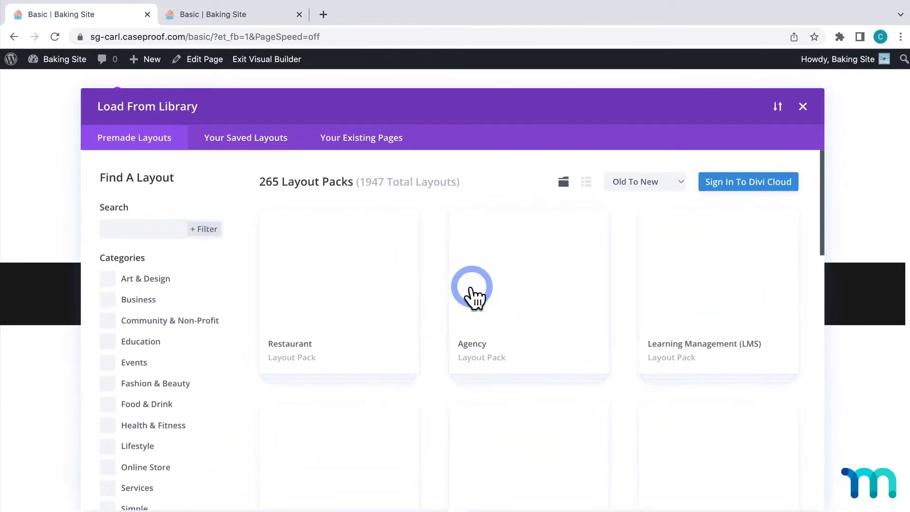
Look through the premade layout packs and open the details of the Marathon pack
scroll(472, 296, "down", 9)
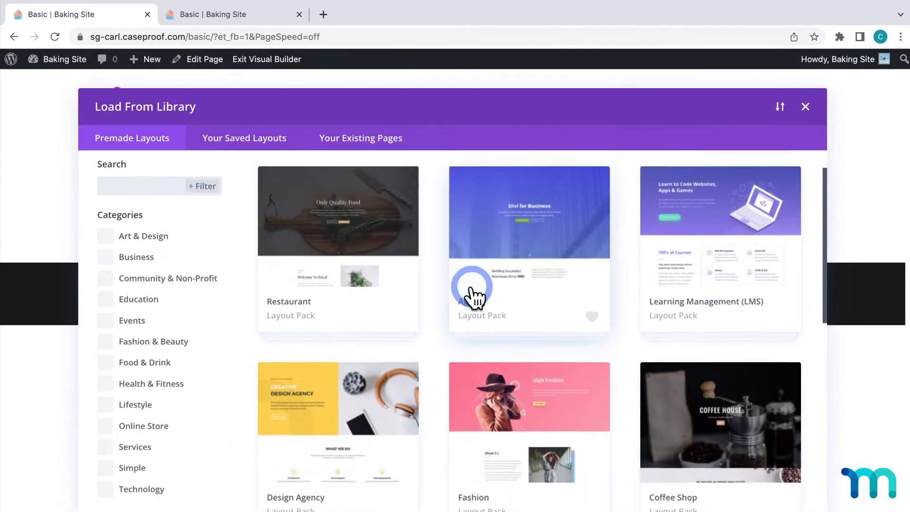
scroll(472, 296, "down", 9)
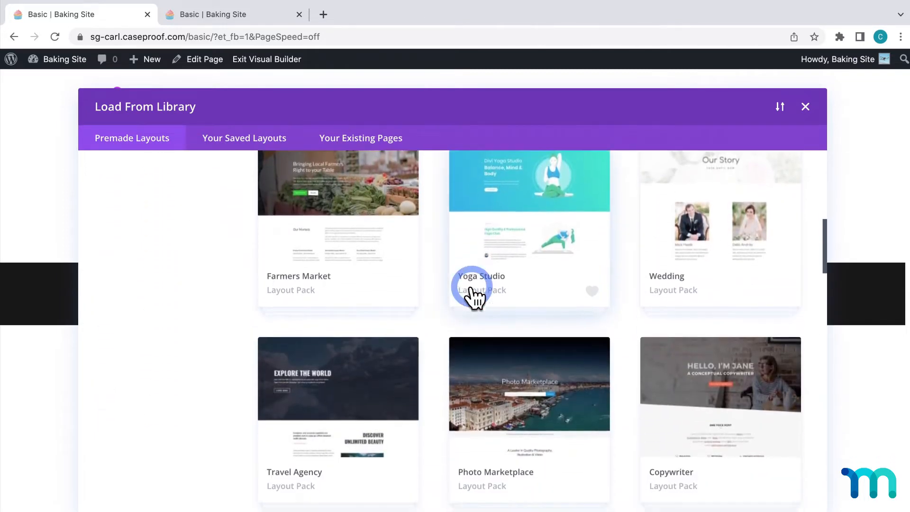
scroll(472, 296, "down", 9)
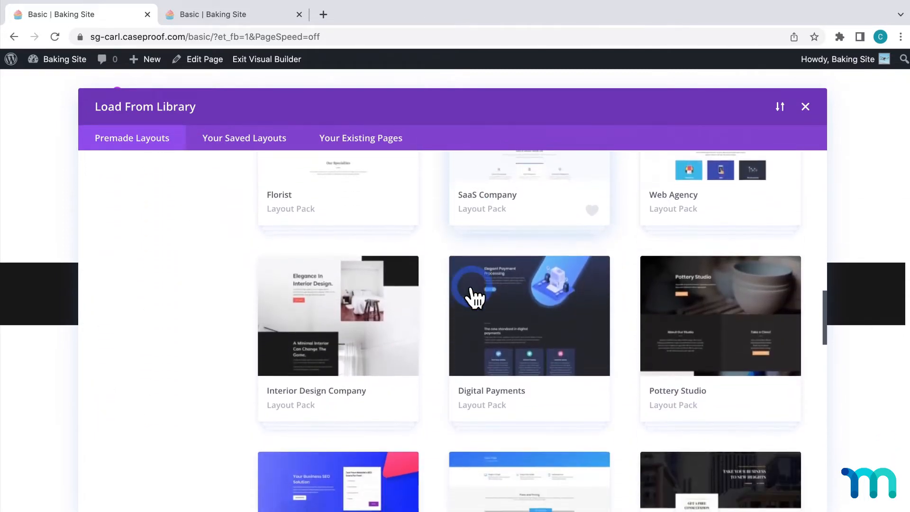
scroll(472, 296, "down", 7)
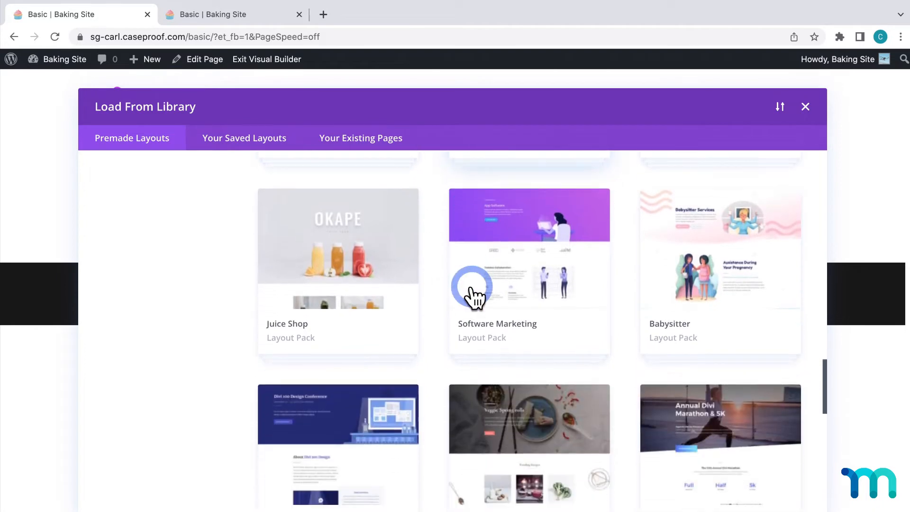
scroll(472, 296, "down", 5)
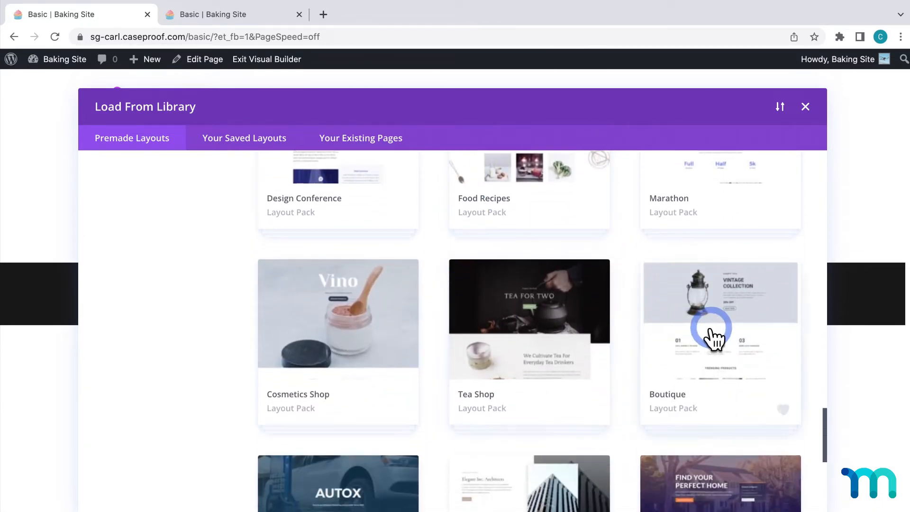
scroll(370, 334, "up", 1)
scroll(372, 339, "up", 4)
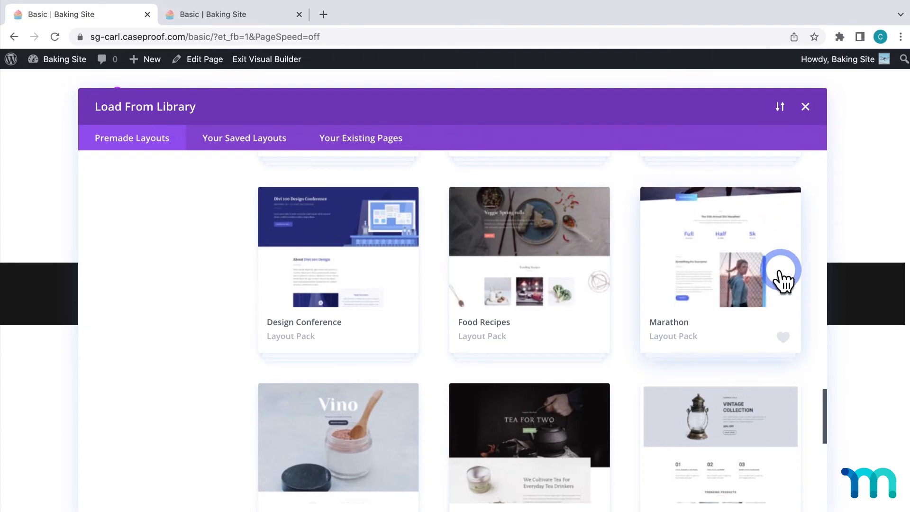
left_click(780, 271)
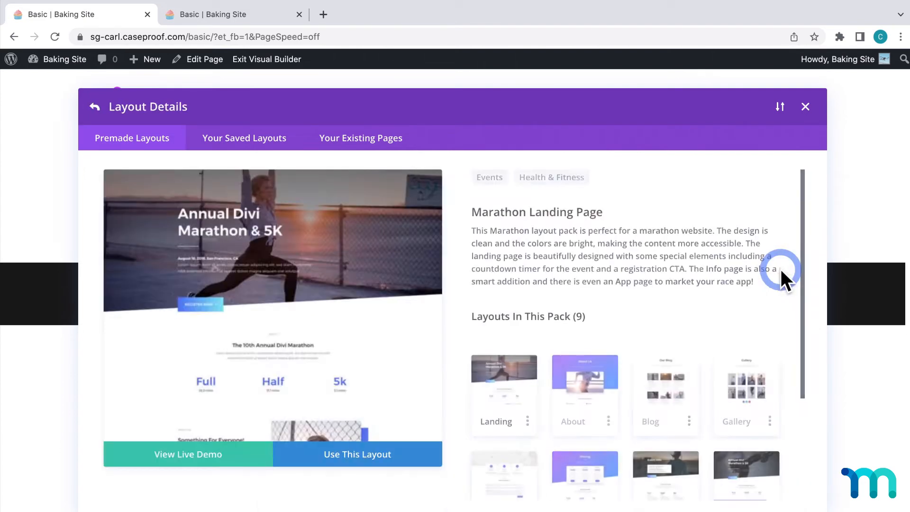
Preview the Marathon pack's Landing layout and apply it to the page
scroll(664, 285, "down", 1)
left_click(508, 332)
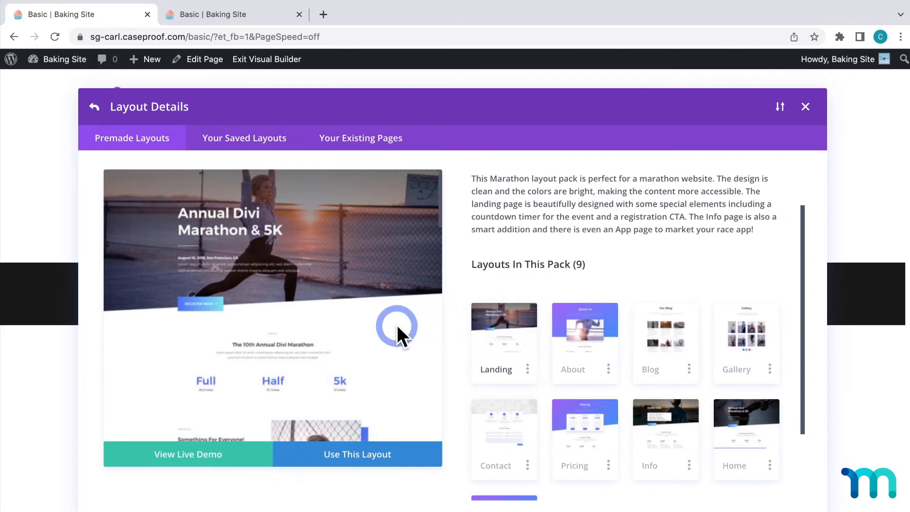
scroll(396, 325, "down", 4)
scroll(396, 325, "down", 4)
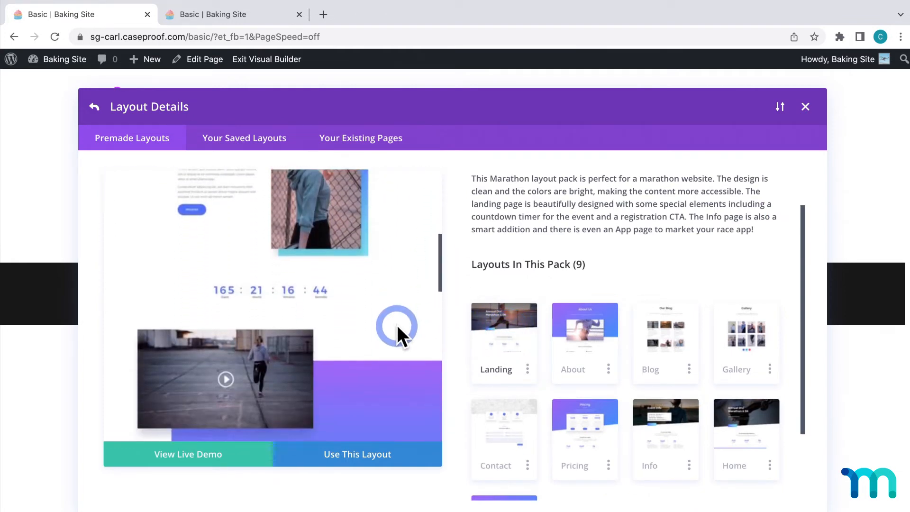
scroll(397, 325, "down", 6)
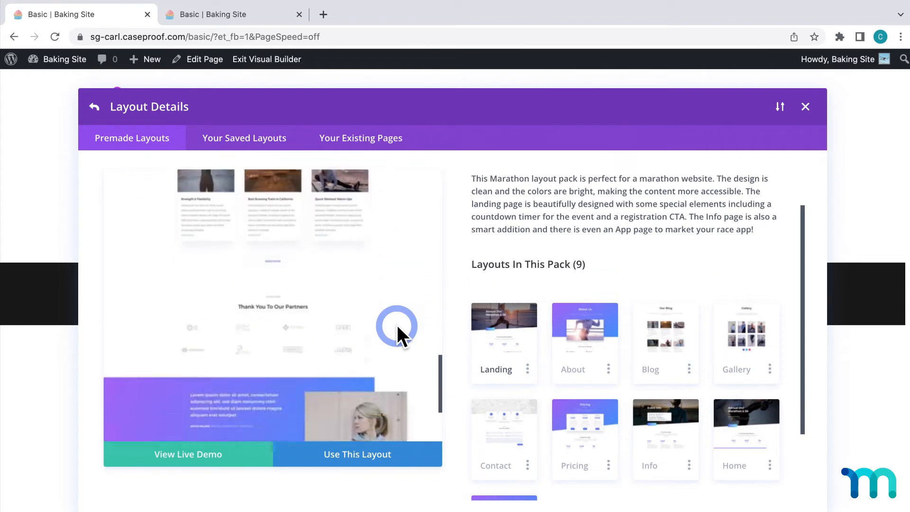
scroll(397, 325, "up", 7)
scroll(397, 323, "up", 8)
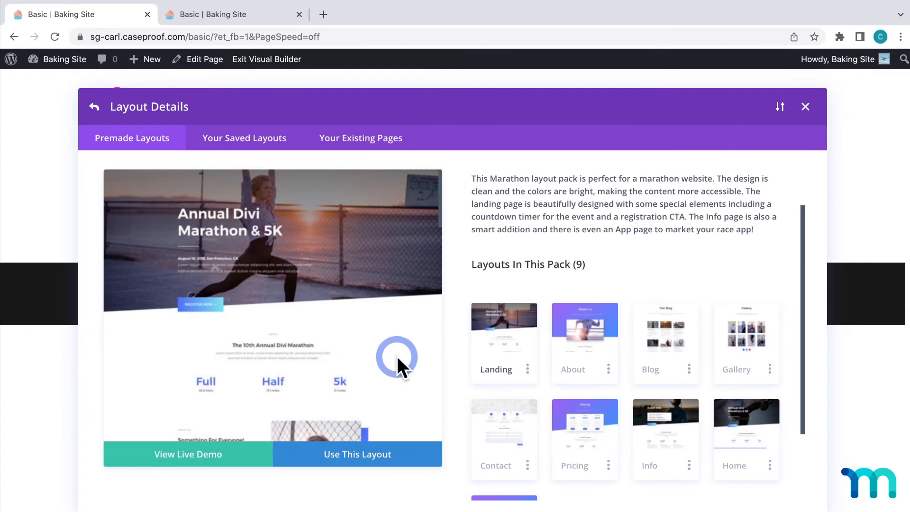
scroll(396, 356, "down", 4)
left_click(374, 456)
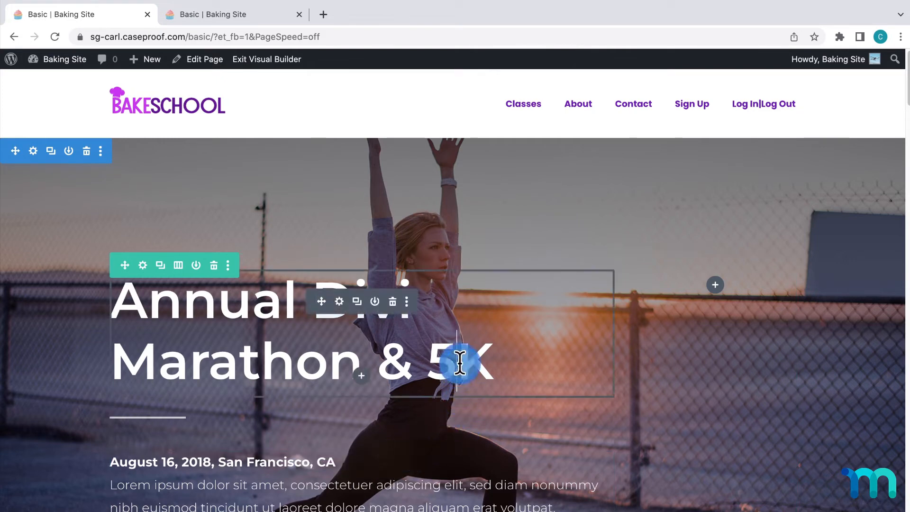
Replace the hero heading "Annual Divi Marathon & 5K" with "Basic Membership"
left_click(488, 362)
left_click_drag(487, 362, 124, 305)
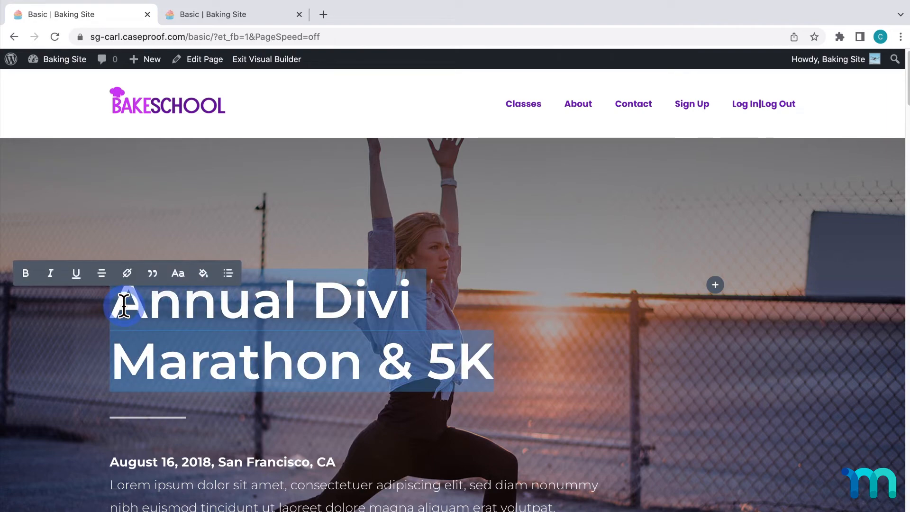
type("Basic Membership")
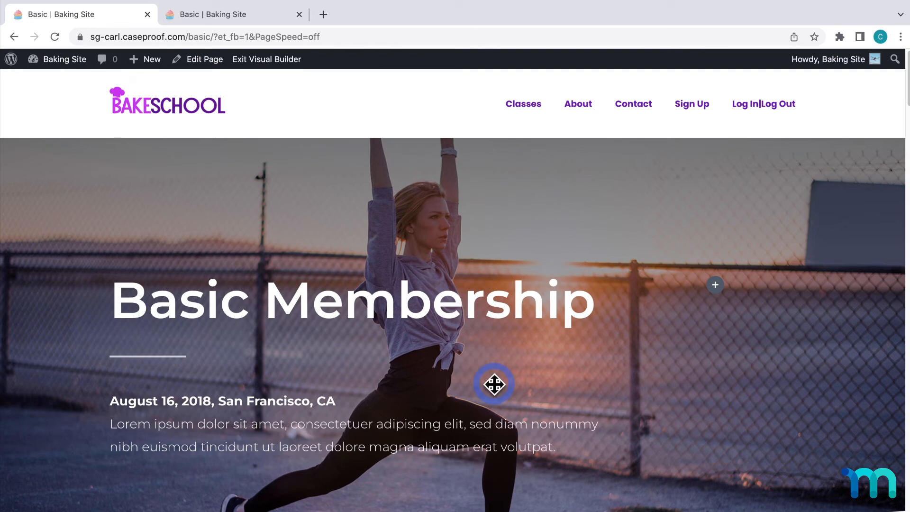
Delete the date and description text and the Register Now button from the hero section
mouse_move(366, 423)
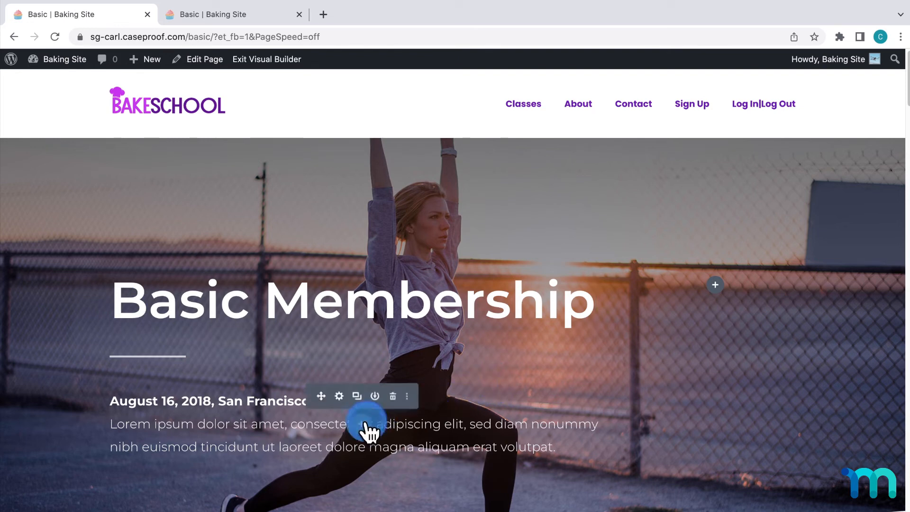
left_click(393, 400)
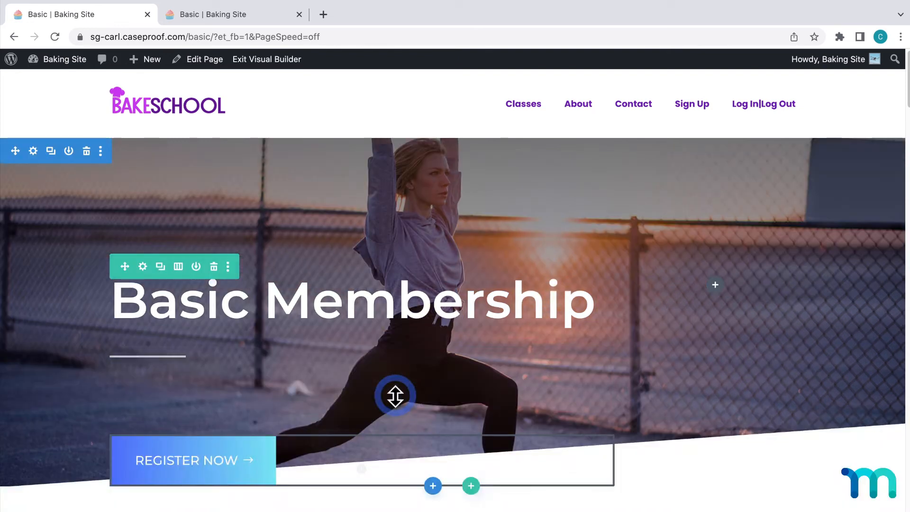
left_click(393, 440)
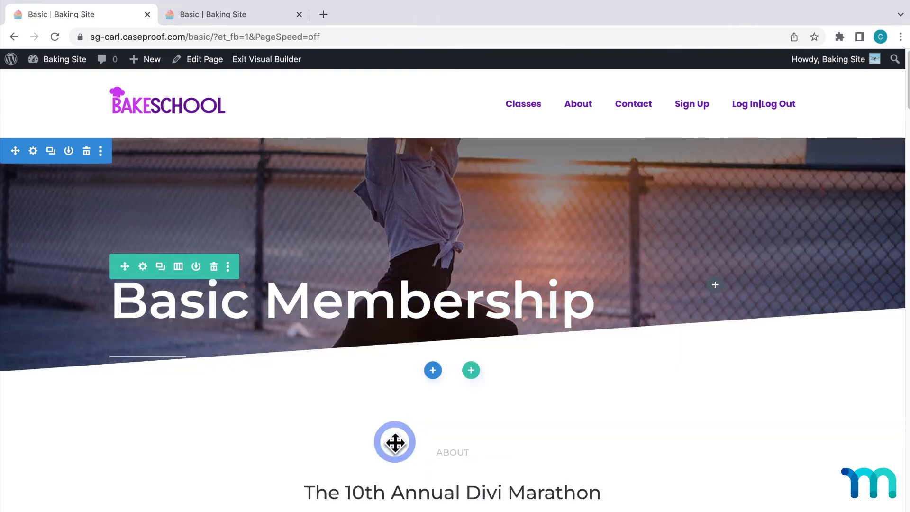
Delete the About section and the section after it, so "Resources for Racers" directly follows the hero
scroll(395, 442, "down", 5)
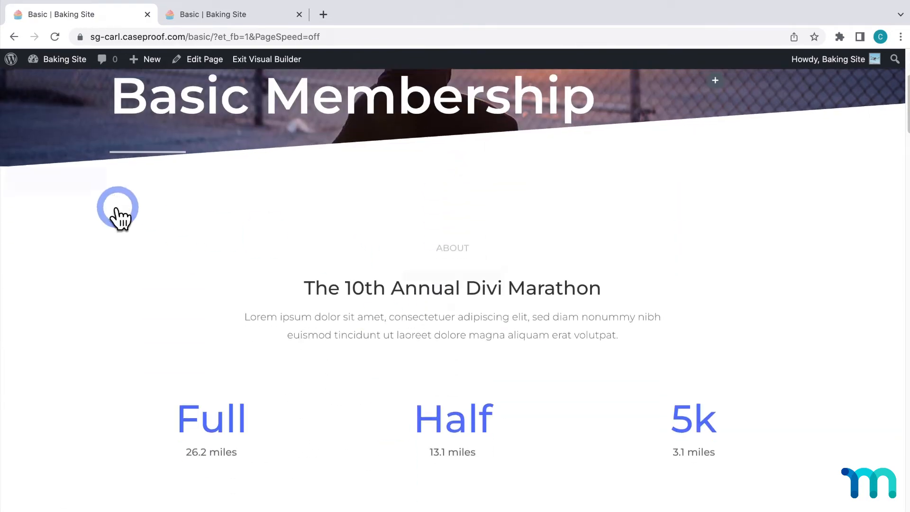
left_click(86, 180)
left_click(88, 181)
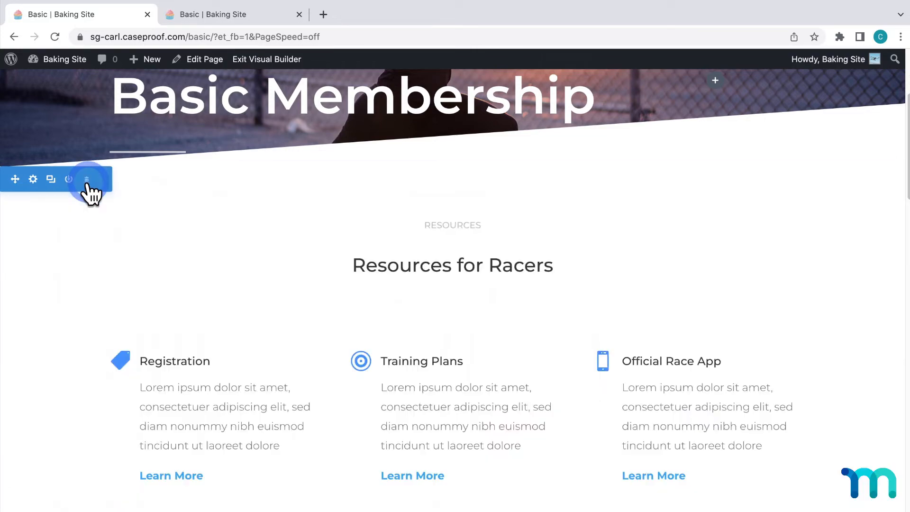
Delete the sections from Subscribe through Sponsors below "Resources for Racers", and the Join section at the page's end
scroll(85, 185, "down", 8)
mouse_move(84, 220)
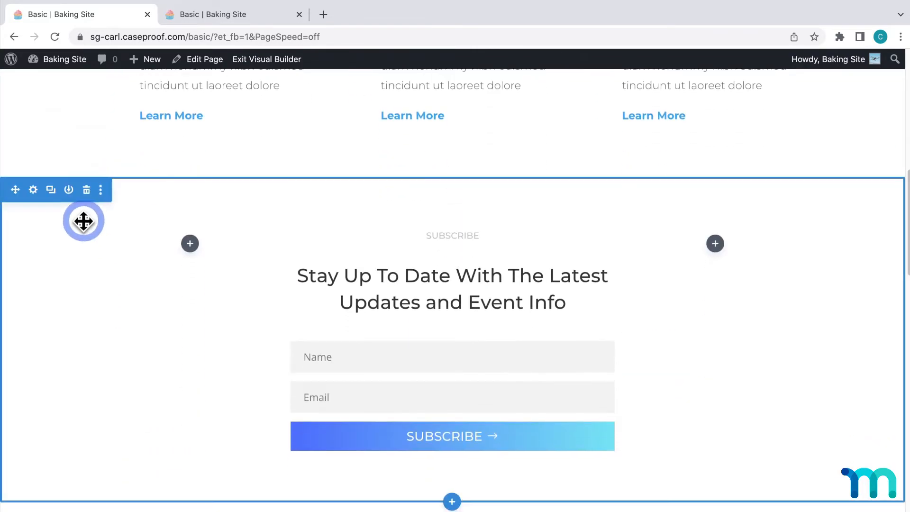
left_click(87, 188)
left_click(86, 189)
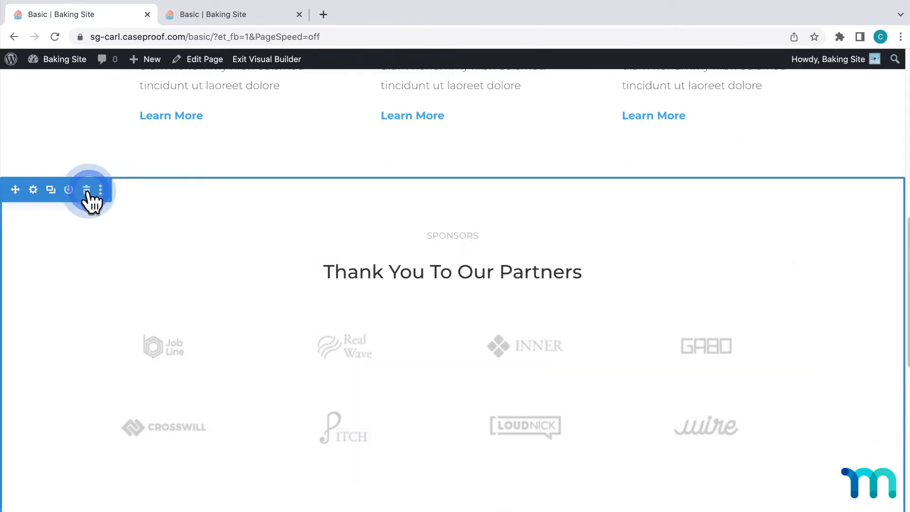
left_click(86, 189)
scroll(87, 199, "down", 7)
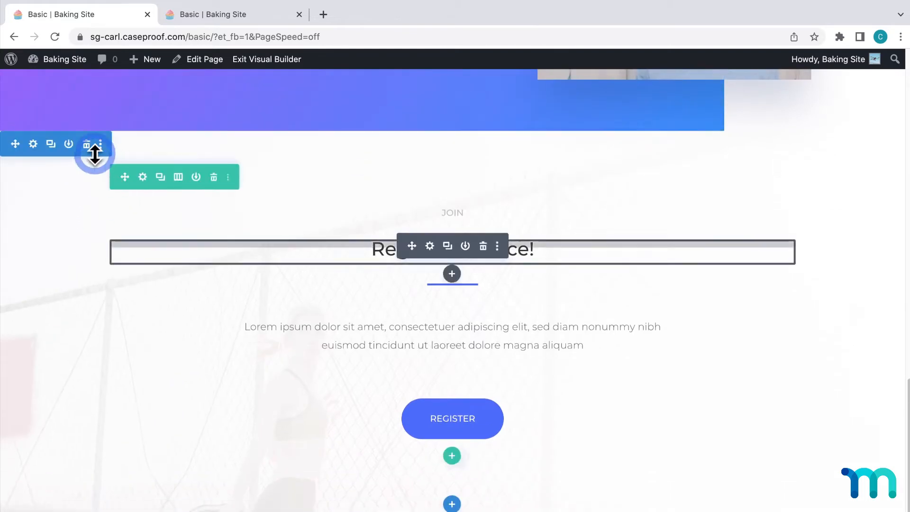
left_click(88, 152)
Change the "Registration" title under "Resources for Racers" to "Baking Courses"
scroll(504, 340, "up", 4)
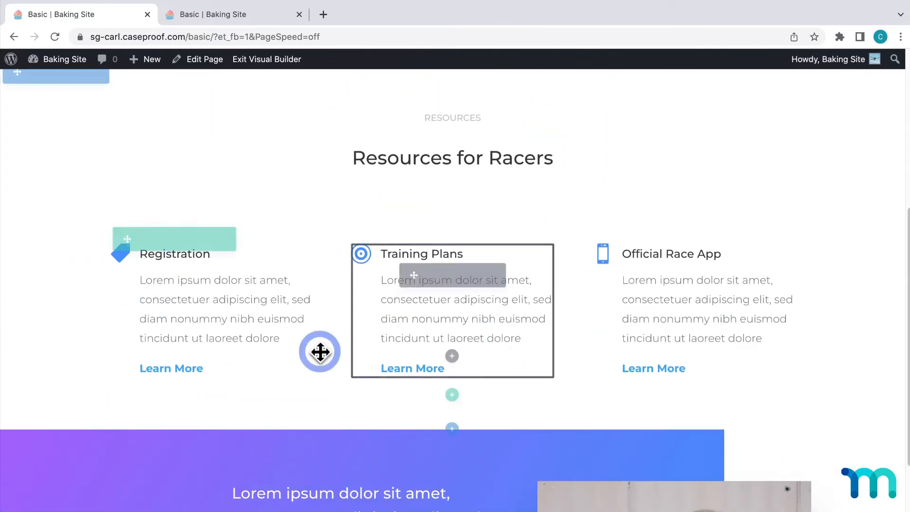
scroll(531, 299, "down", 1)
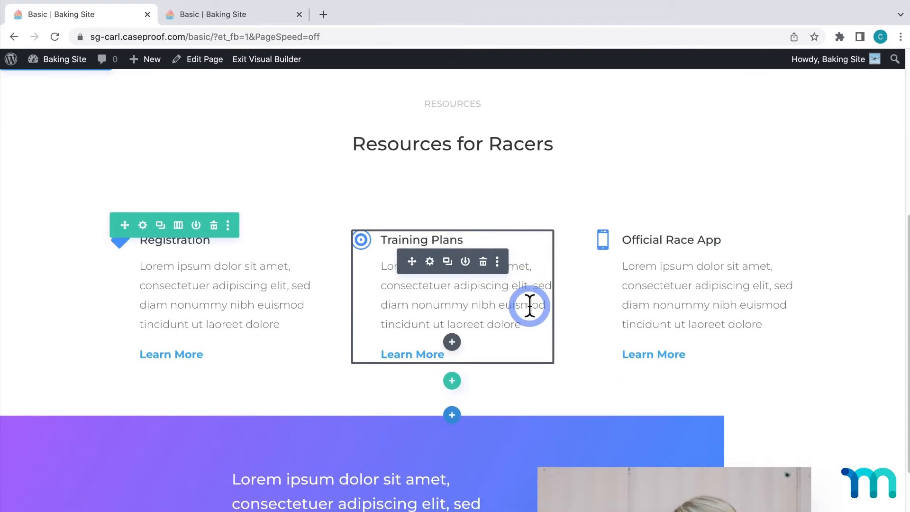
double_click(152, 240)
type("Baking Courses")
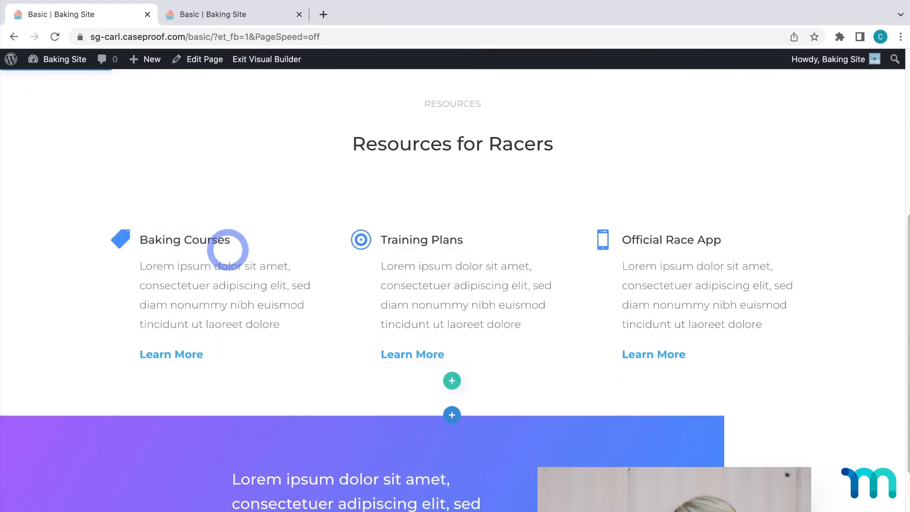
Change the "Training Plans" title to "Private Facebook Community" and the "Official Race App" title to "Exclusive Webinars"
left_click(455, 241)
left_click_drag(465, 240, 372, 242)
type("Private Facebook Community")
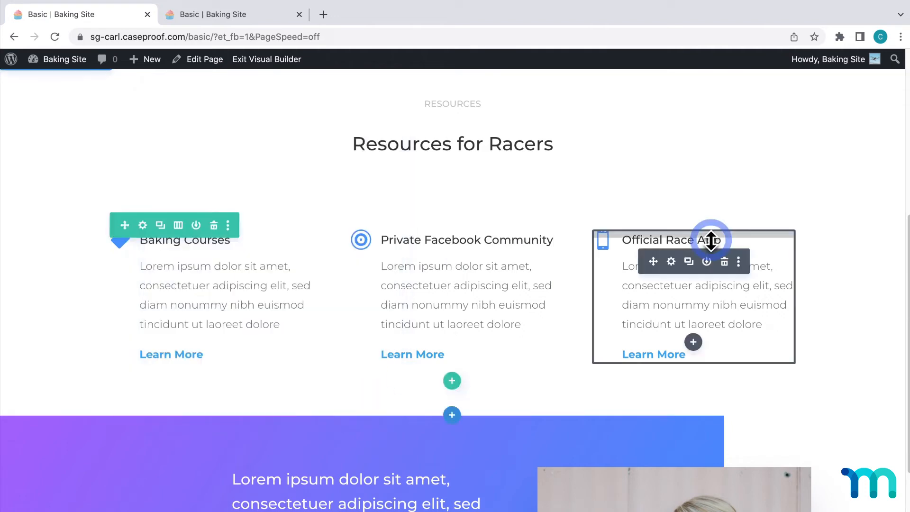
left_click_drag(720, 240, 626, 238)
type("Exclusive Webinars")
Change the "Resources for Racers" heading to "What you get:" and the small label above it to "Memberships"
left_click_drag(553, 144, 355, 144)
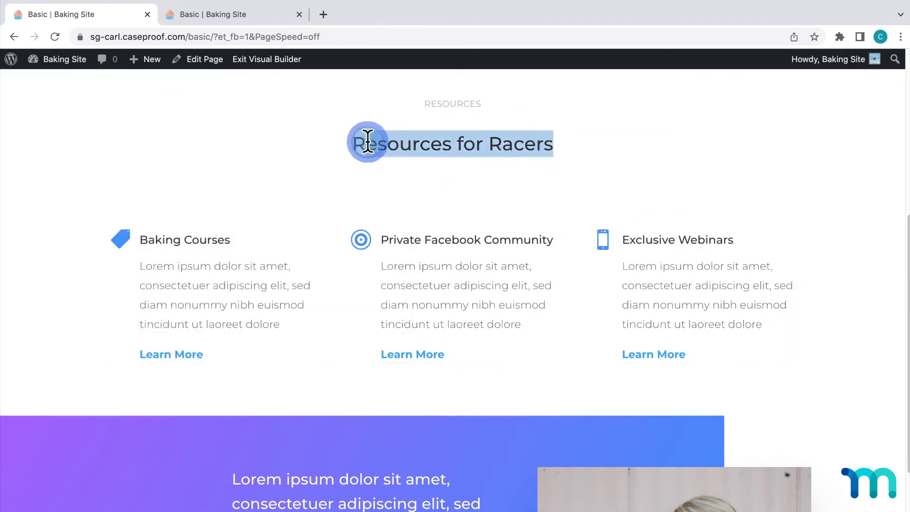
type("What you get:")
left_click(448, 140)
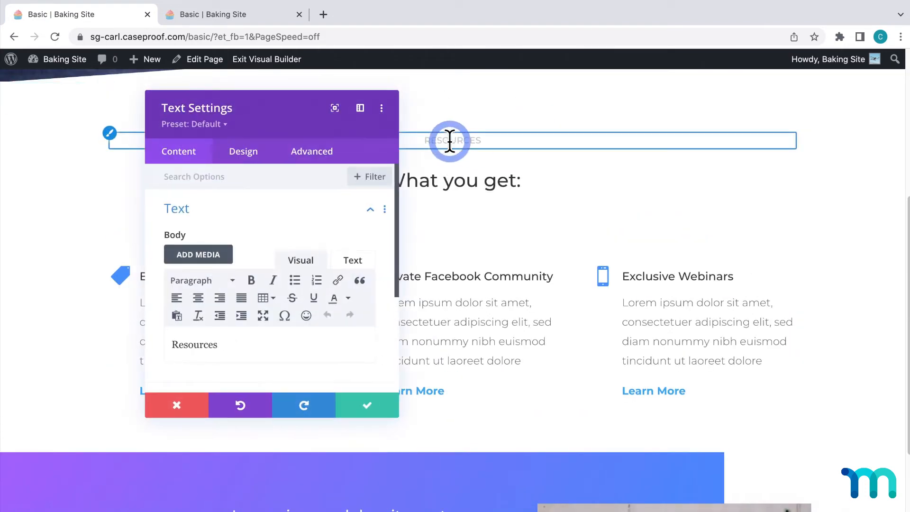
left_click(369, 404)
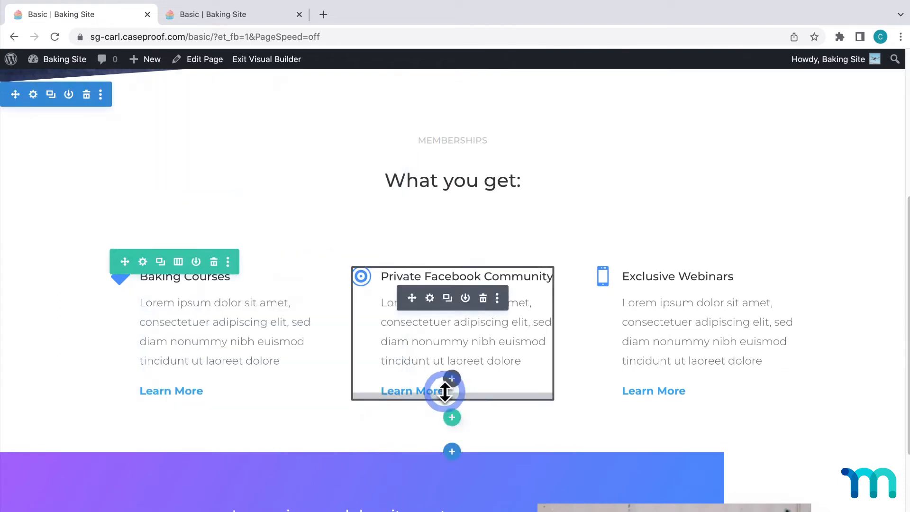
Replace the testimonial's placeholder text with "I love this site. My membership makes my baking dreams come true!"
scroll(448, 384, "down", 5)
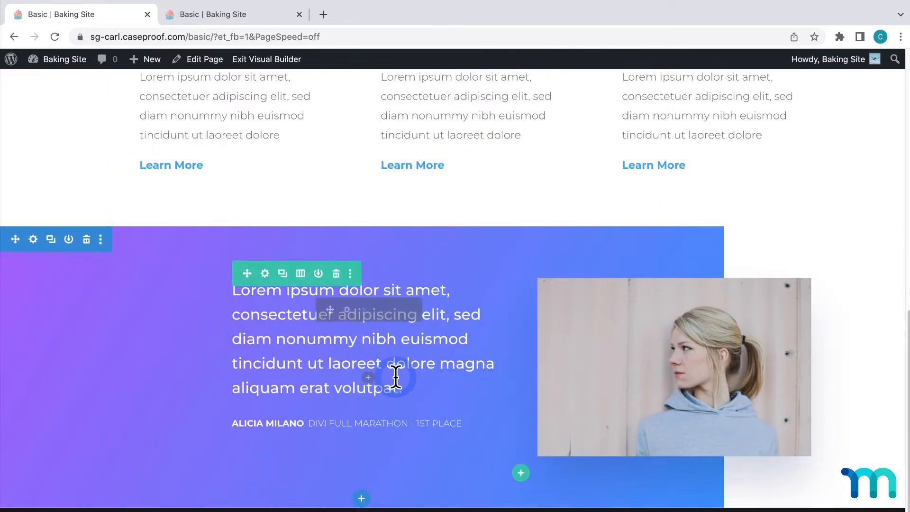
left_click_drag(402, 388, 233, 290)
type("\"I love thi")
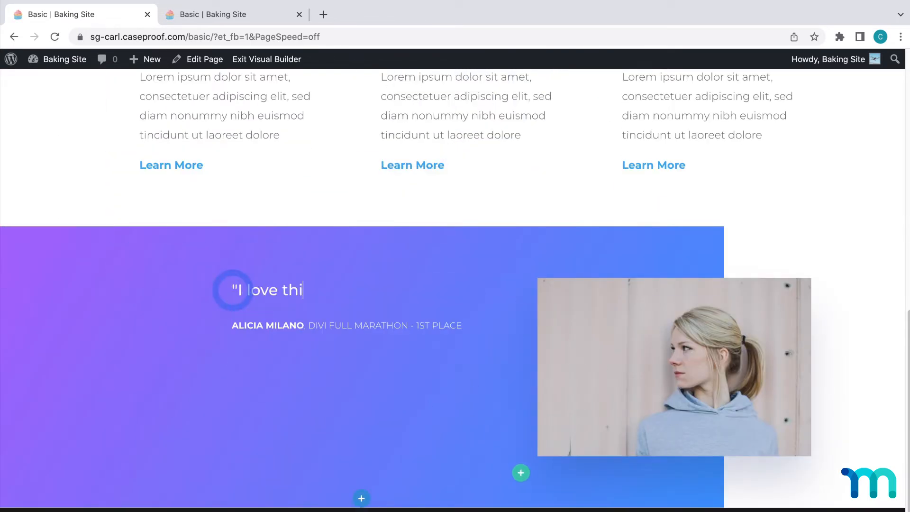
type("s site. My membership makes my baking dreams come true!")
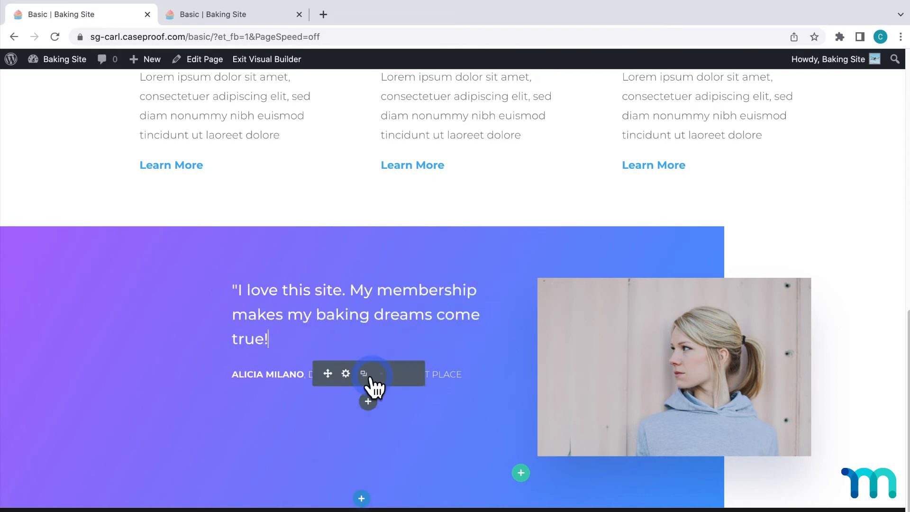
Change the description after the testimonial author's name to "Home Baker" and save the text
left_click(350, 375)
left_click_drag(248, 344, 195, 359)
type("Home Baker")
left_click(355, 406)
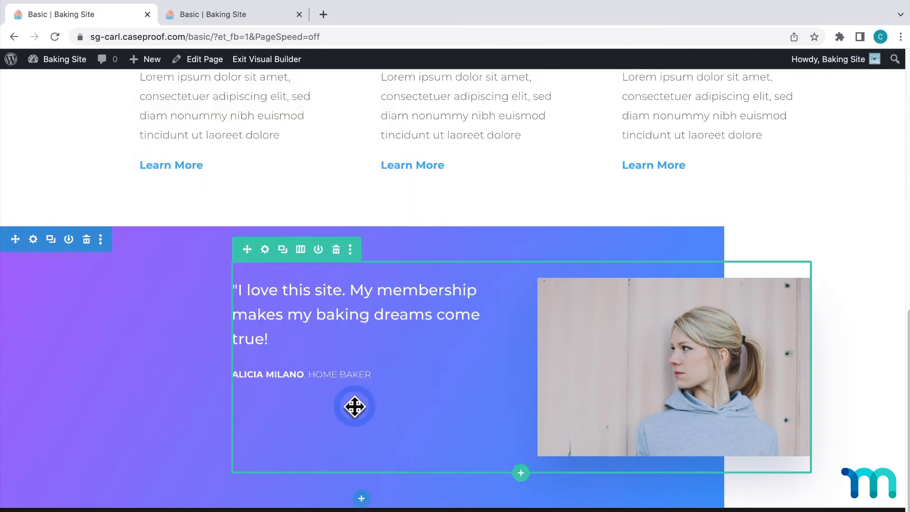
Replace the hero section's background image with Baking1.jpg from the media library
scroll(354, 407, "up", 15)
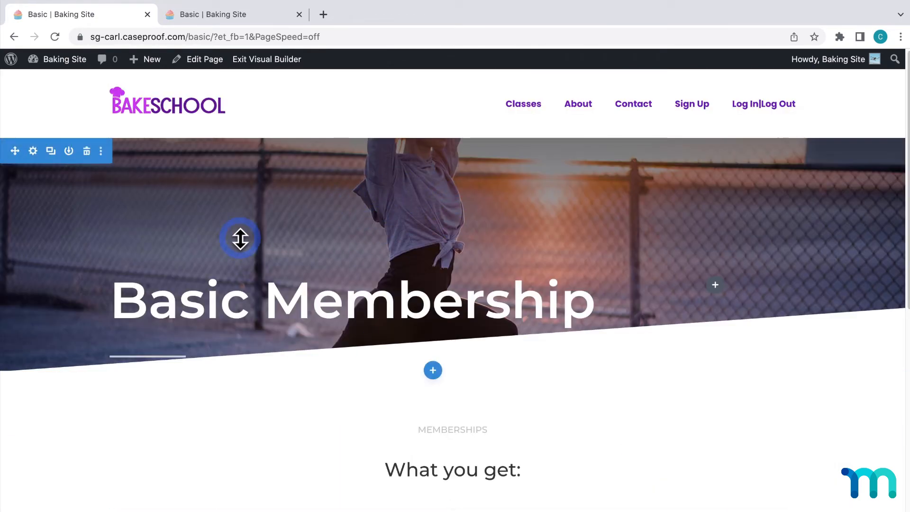
left_click(33, 152)
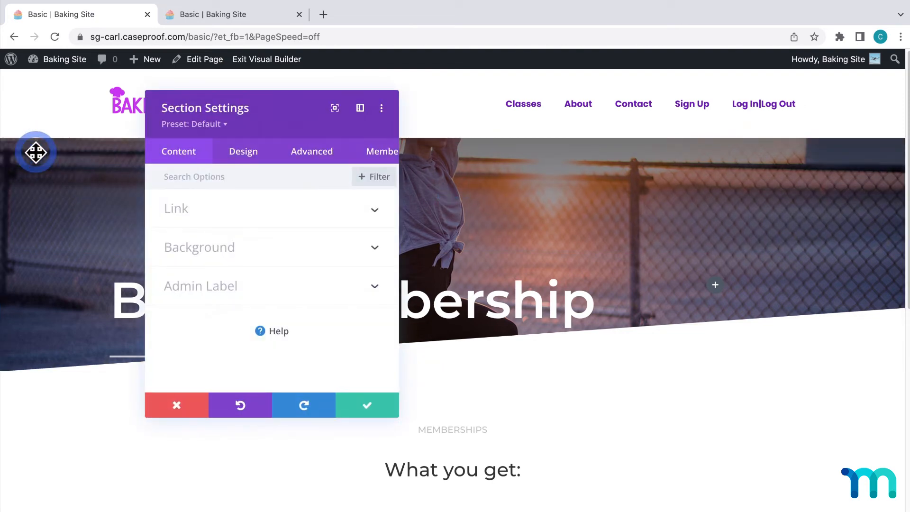
left_click(375, 247)
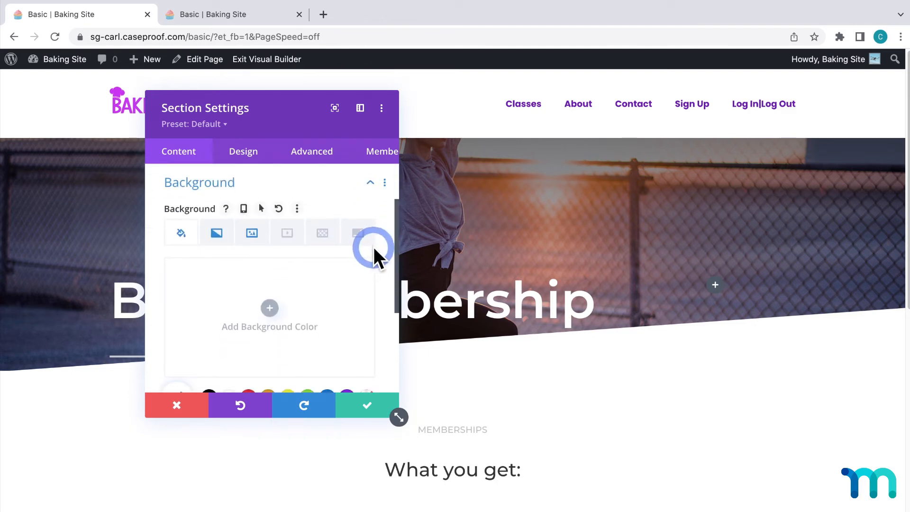
left_click(252, 239)
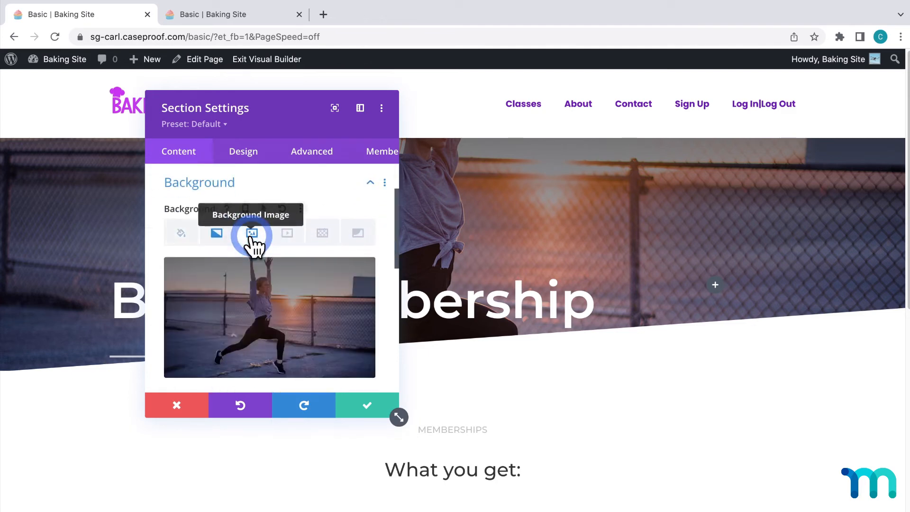
left_click(323, 279)
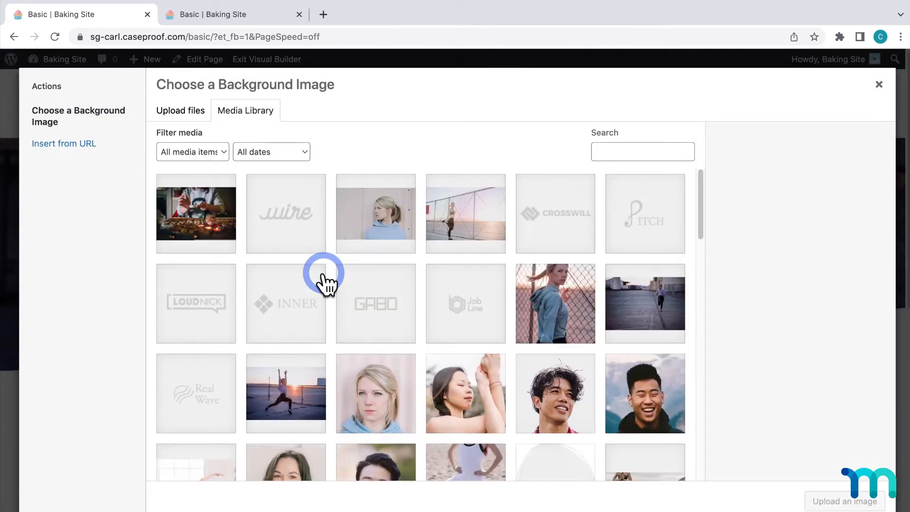
left_click(204, 222)
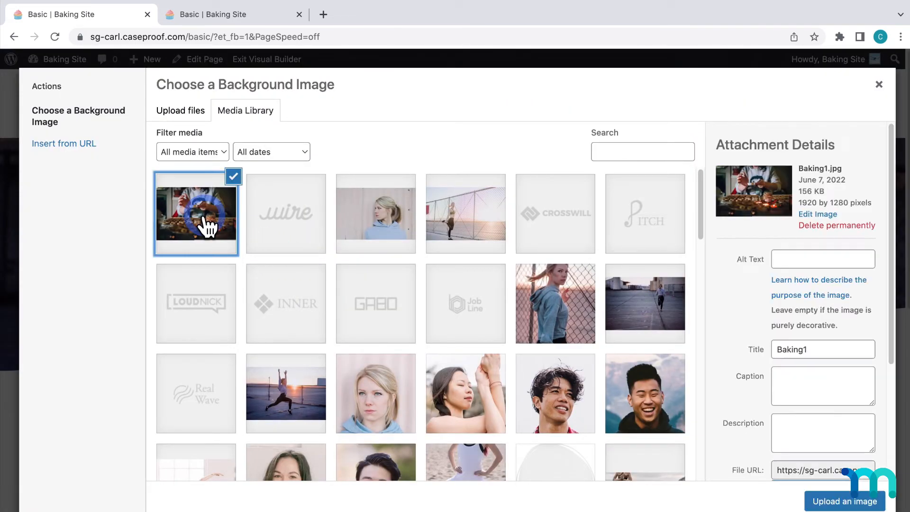
left_click(834, 498)
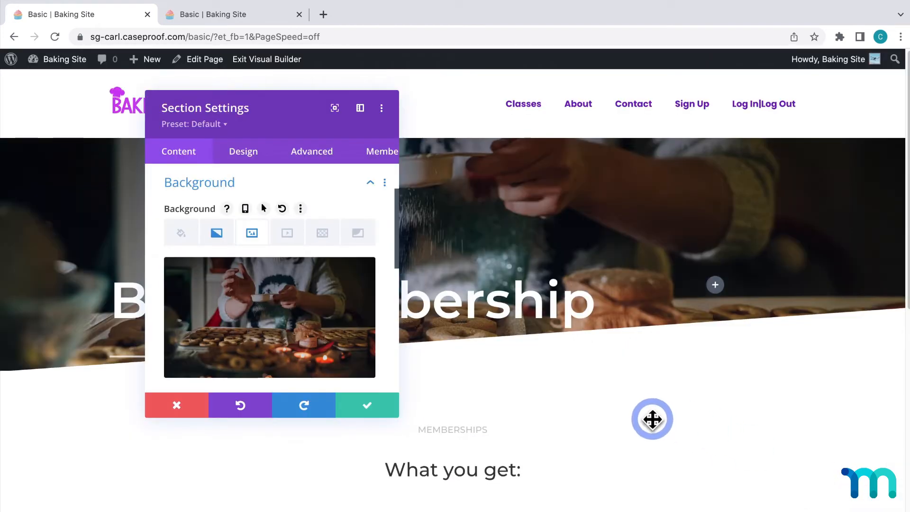
Set the hero section's Background Image Blend to Multiply
left_click_drag(295, 118, 553, 138)
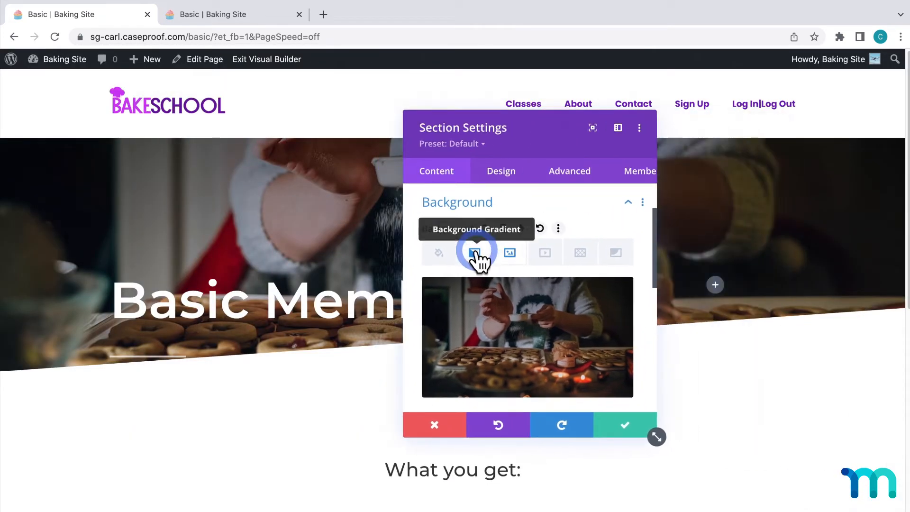
scroll(562, 308, "down", 3)
scroll(562, 308, "down", 3)
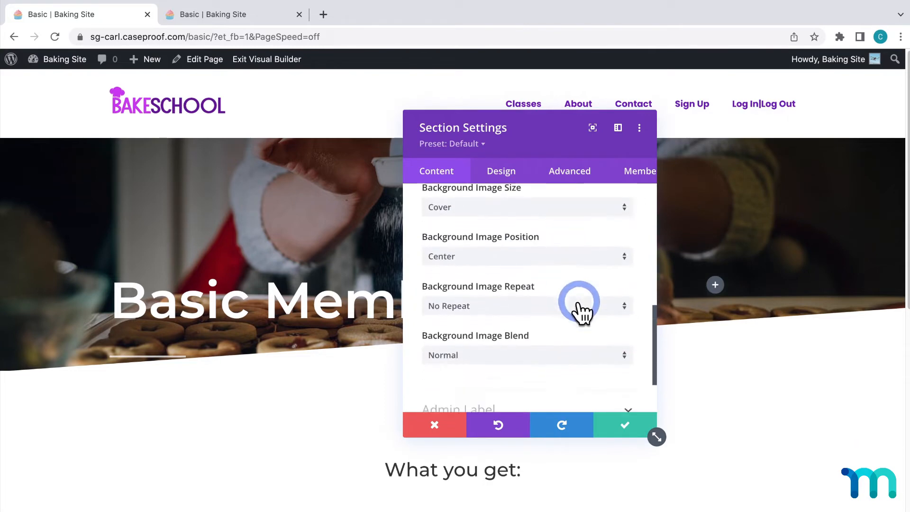
left_click(591, 363)
left_click(495, 189)
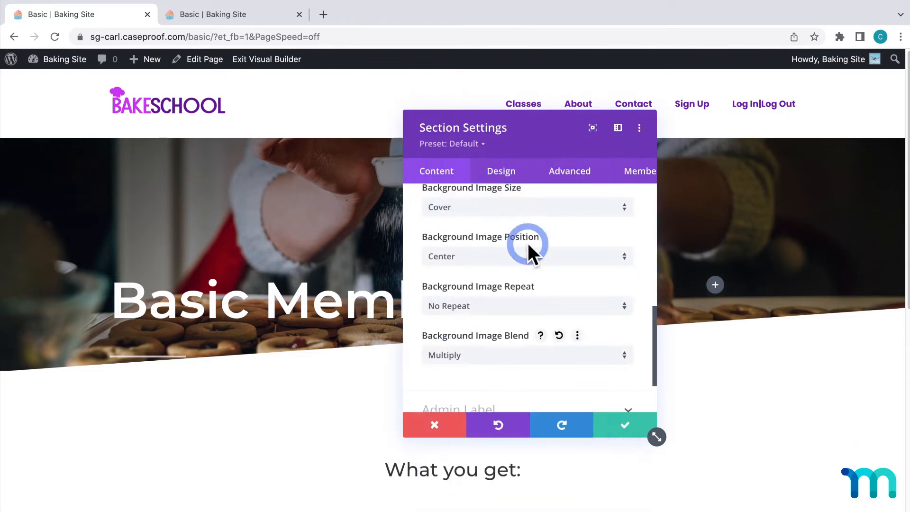
Delete the background gradient from the hero section
scroll(544, 283, "up", 3)
scroll(544, 283, "up", 3)
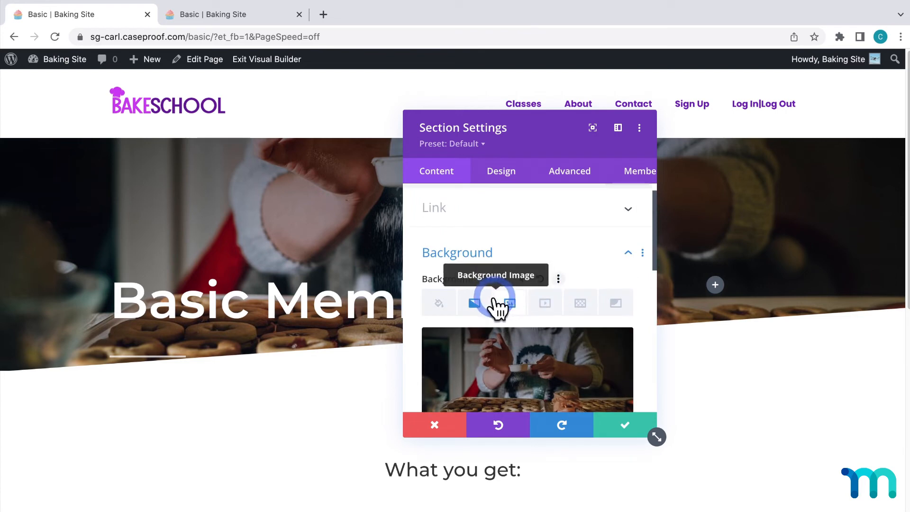
left_click(475, 303)
scroll(581, 334, "down", 2)
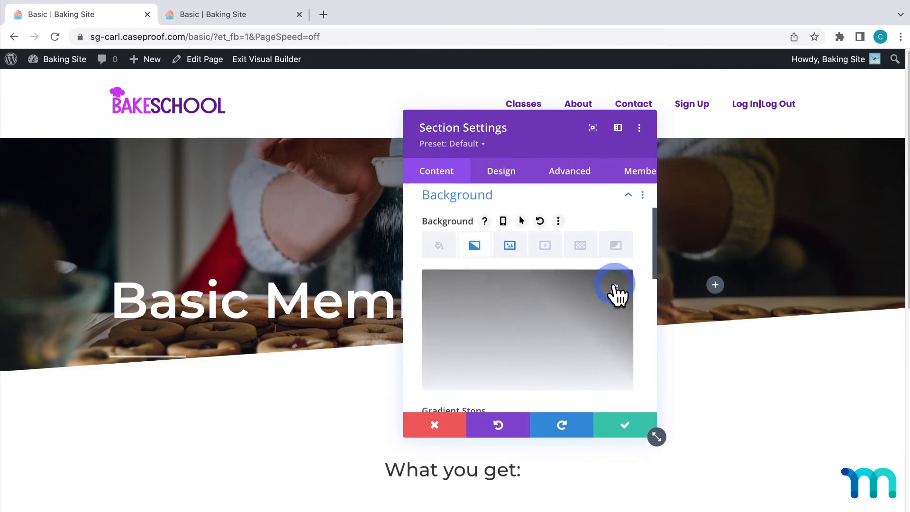
left_click(615, 292)
Give the hero section the background color rgba(86,86,86,0.82) and extend its bottom edge well below the title's underline
left_click(446, 249)
left_click(530, 319)
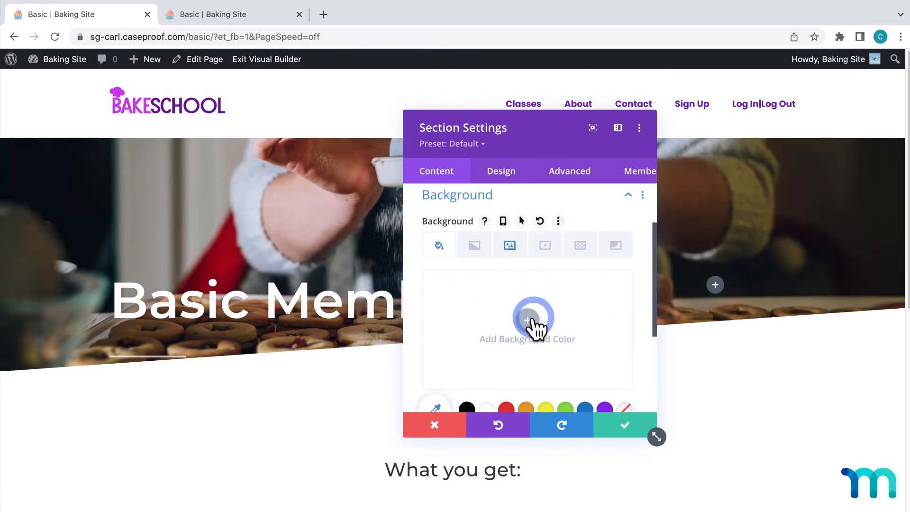
left_click(467, 380)
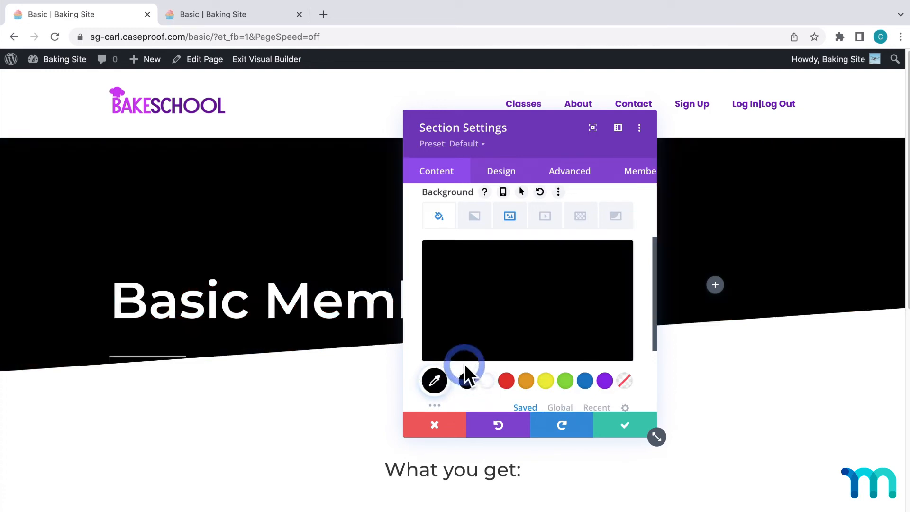
left_click(435, 381)
left_click(425, 354)
left_click_drag(429, 350, 426, 329)
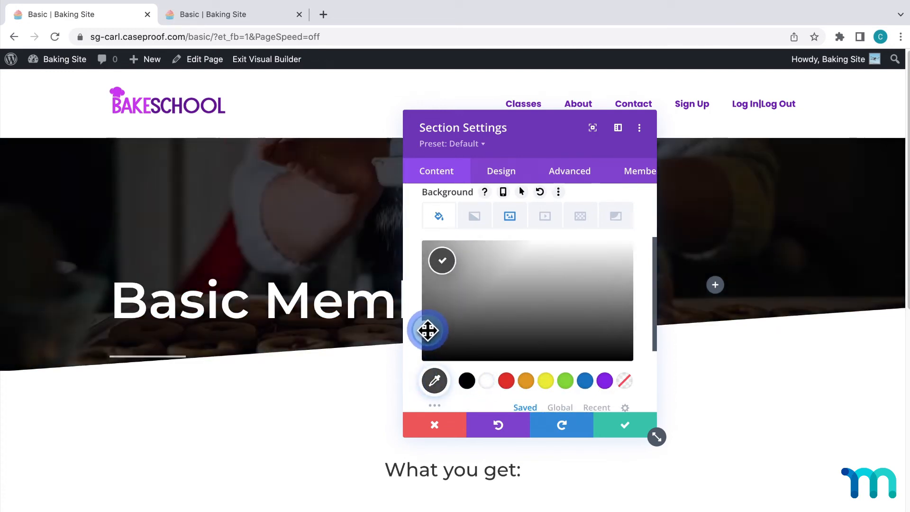
left_click_drag(621, 258, 623, 282)
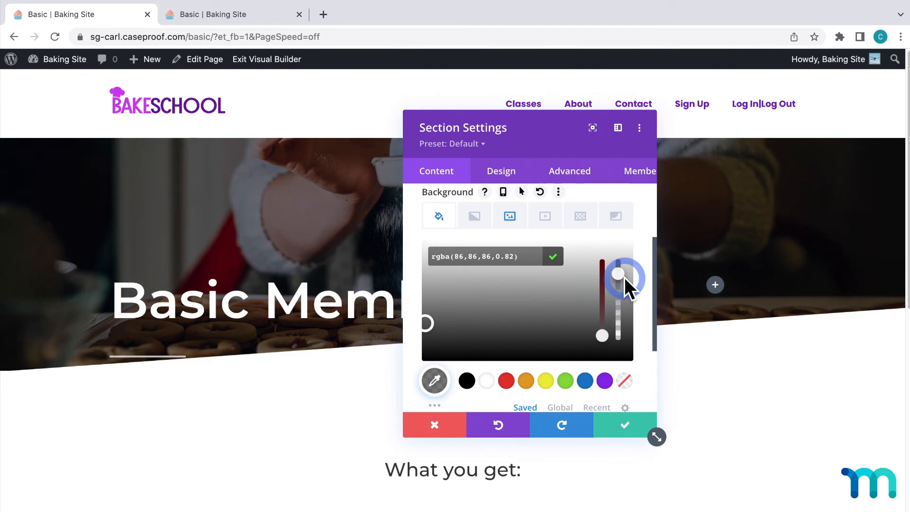
left_click(639, 275)
left_click(622, 414)
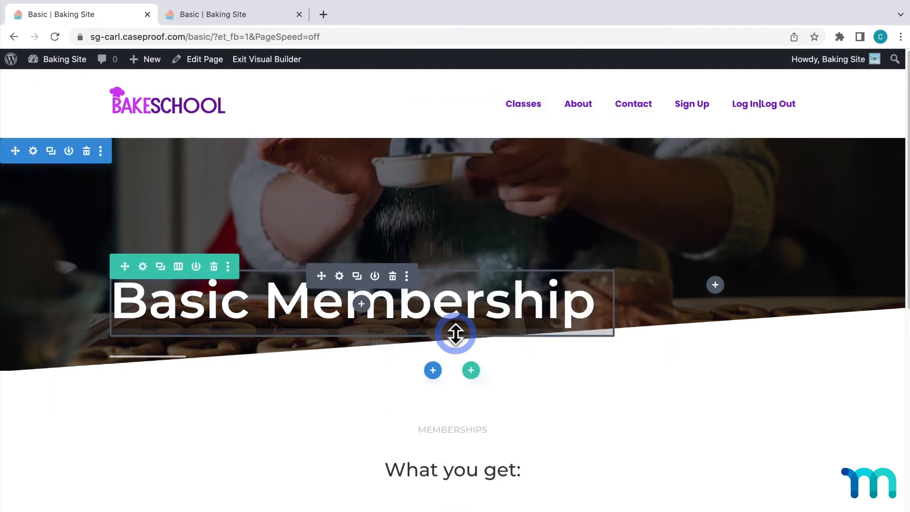
left_click_drag(89, 368, 106, 498)
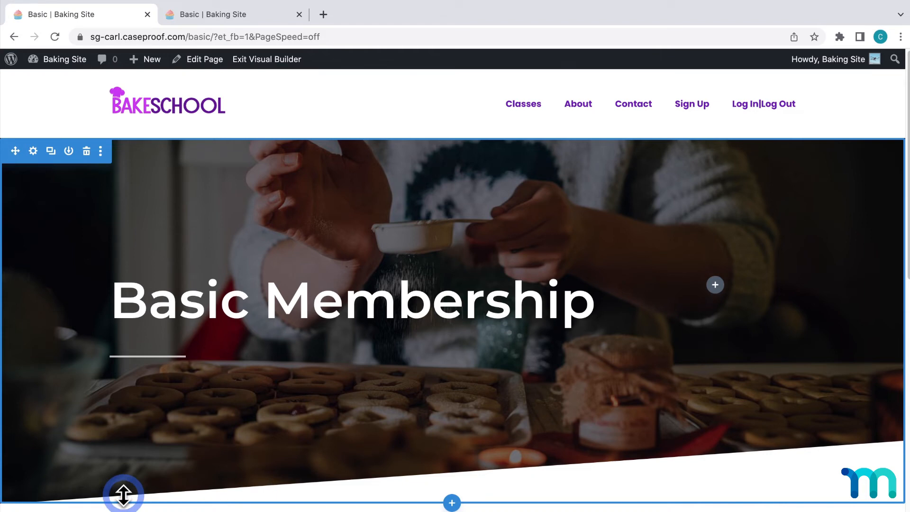
Insert a regular section with a single-column row and a Text module between the hero and "What you get:"
scroll(241, 400, "down", 6)
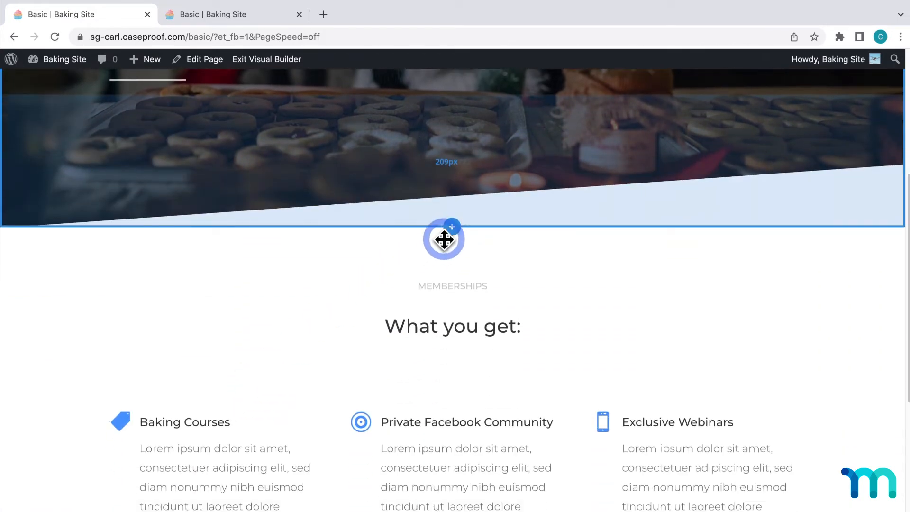
left_click(457, 226)
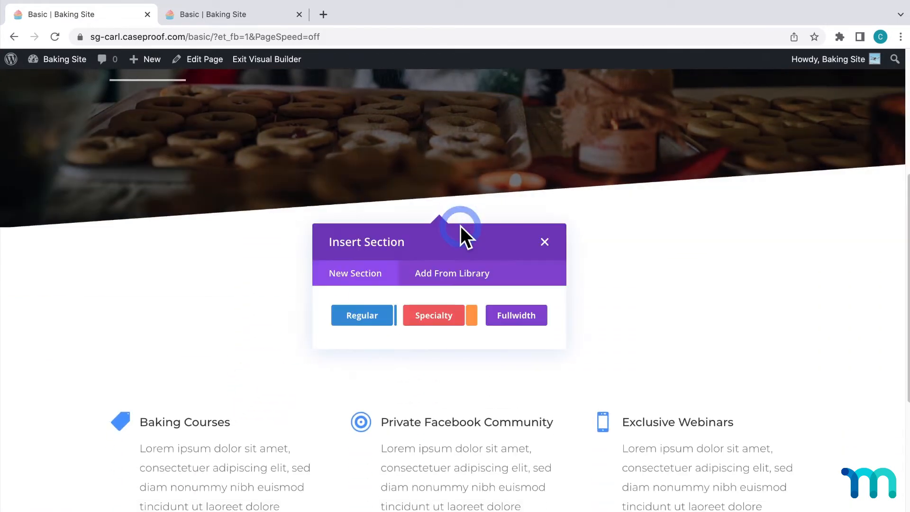
left_click(372, 318)
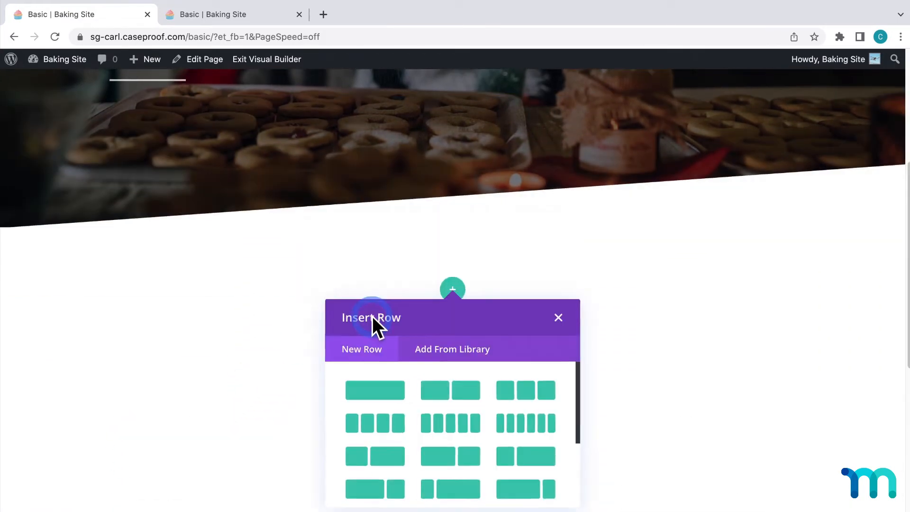
left_click(388, 385)
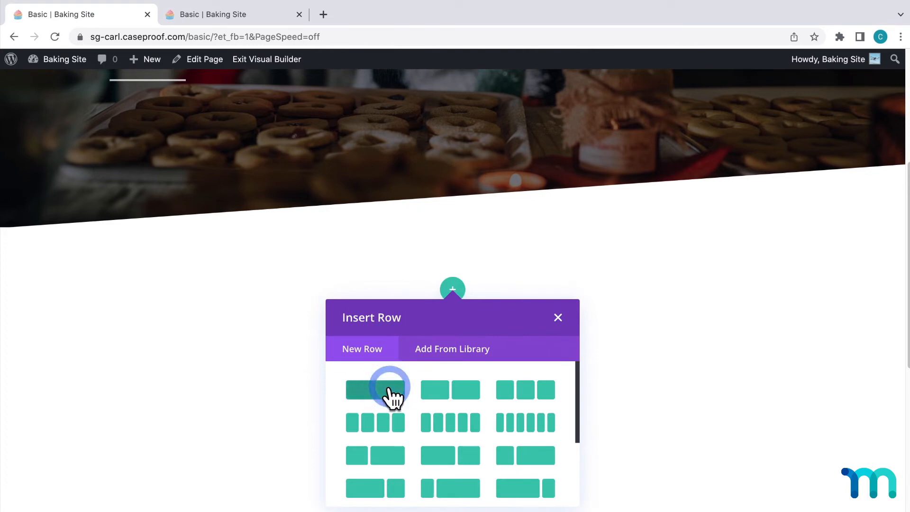
type("text")
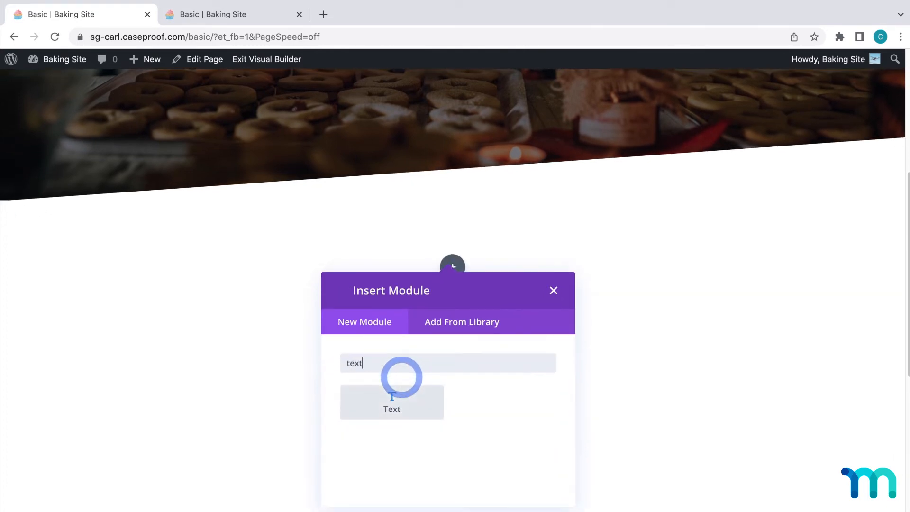
left_click(405, 410)
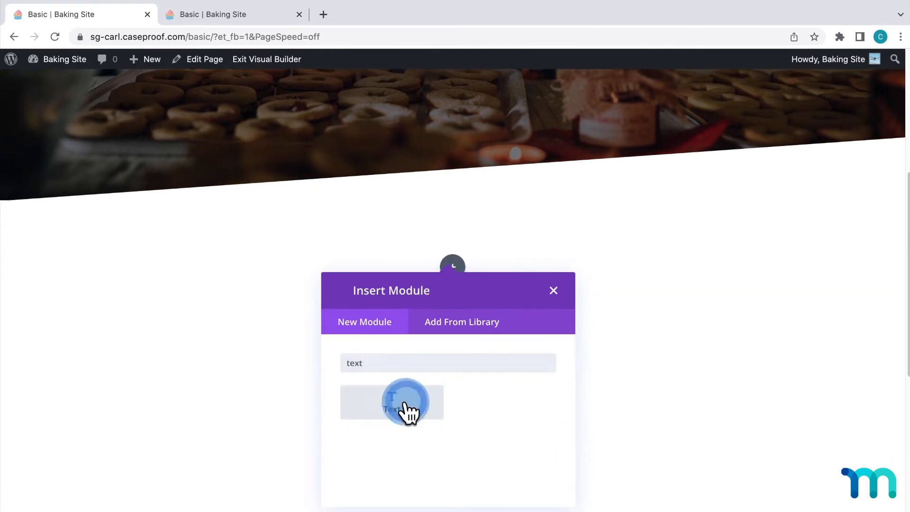
Clear the placeholder paragraph from the new Text module's body
scroll(522, 381, "down", 2)
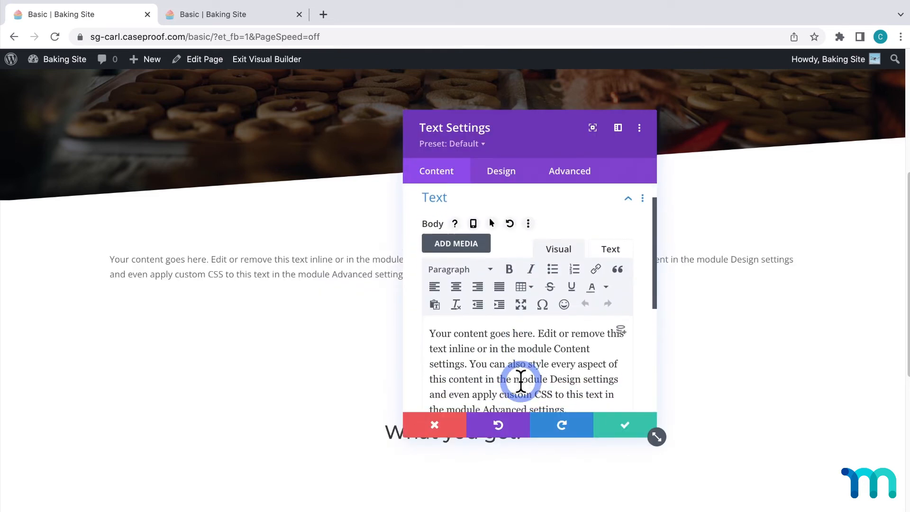
left_click_drag(577, 380, 446, 315)
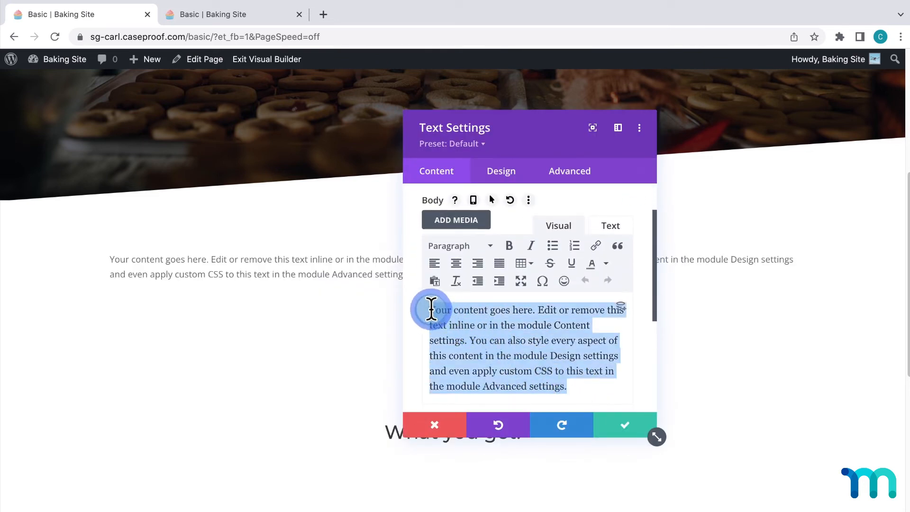
key("BackSpace")
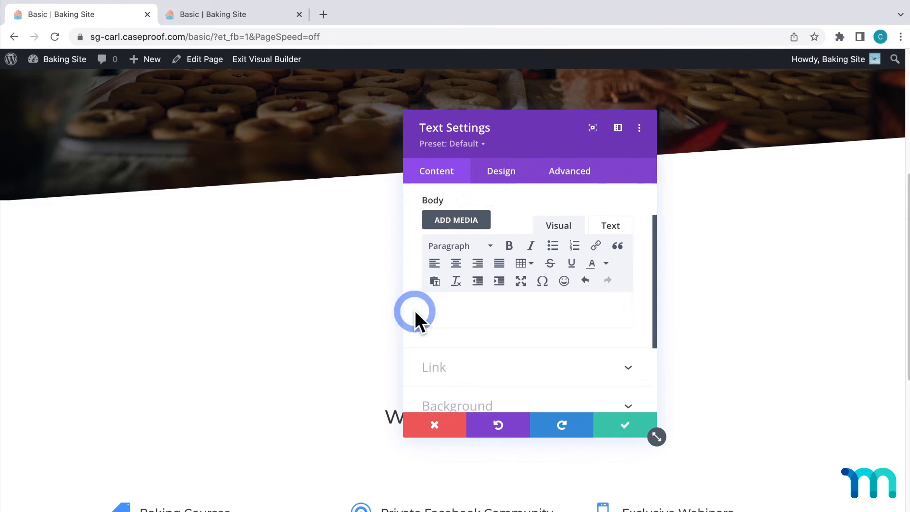
Open the Basic membership for editing from the MemberPress memberships list in the WordPress dashboard
left_click(260, 16)
left_click(61, 61)
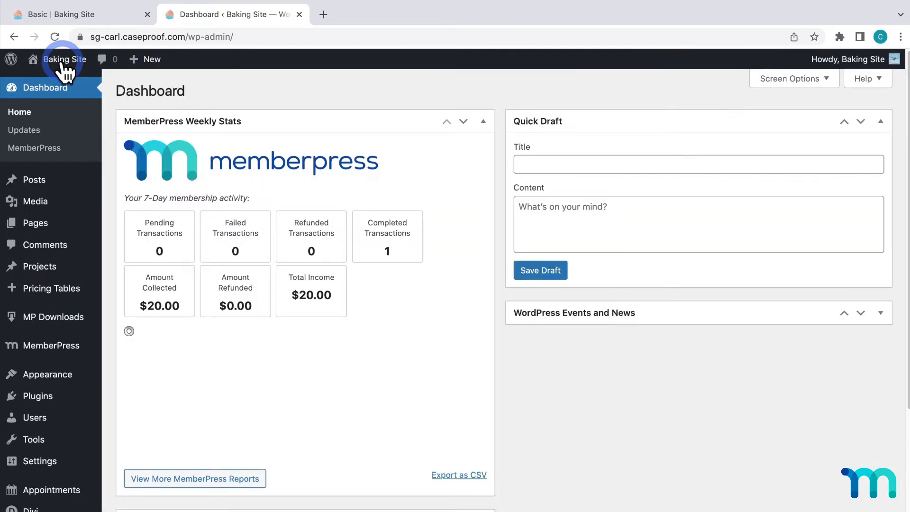
mouse_move(71, 352)
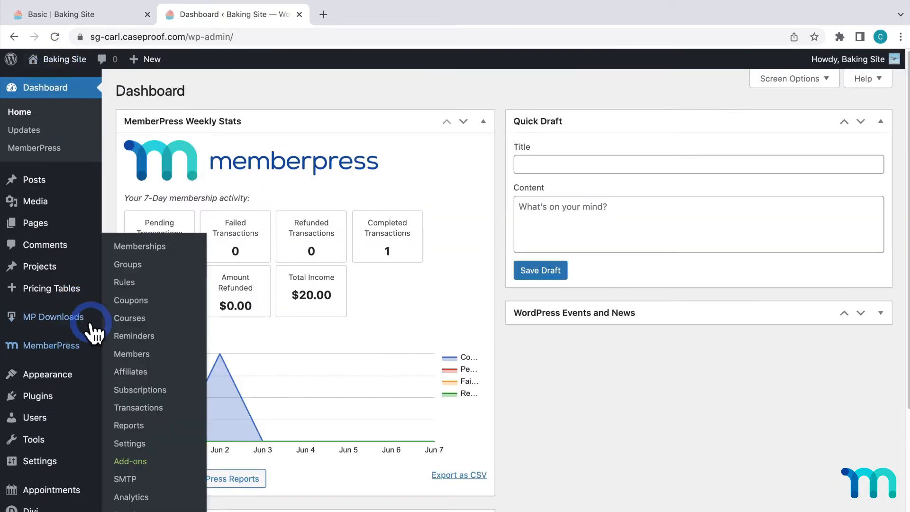
left_click(142, 247)
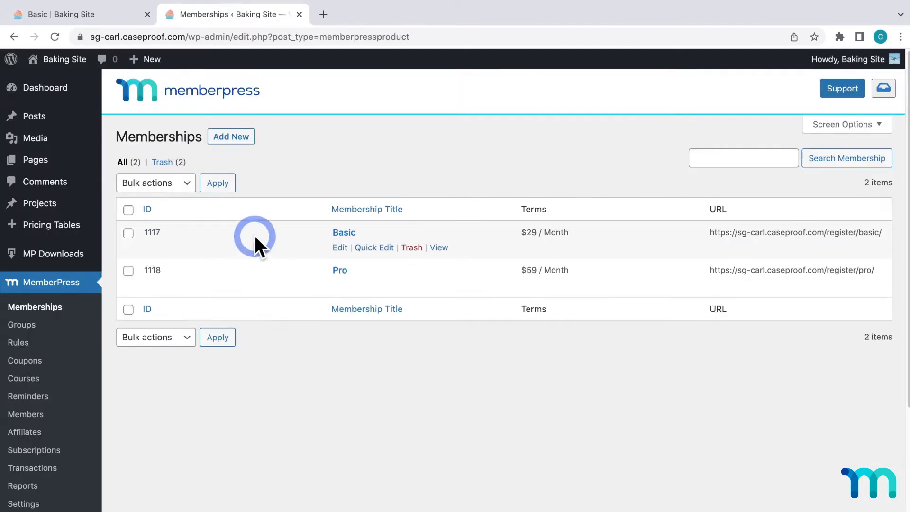
left_click(339, 234)
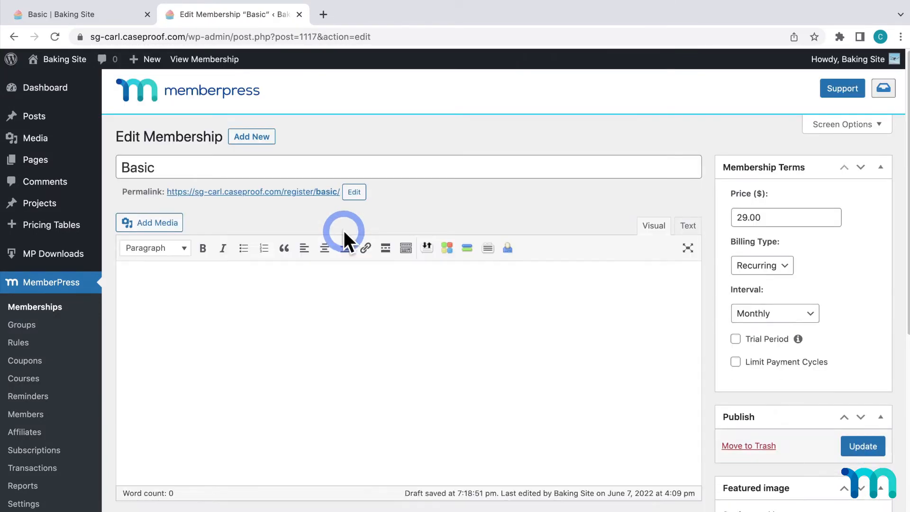
Show the Membership Shortcodes and copy [mepr-membership-registration-form id="1117"], the one for use on any other WordPress page
scroll(343, 230, "down", 9)
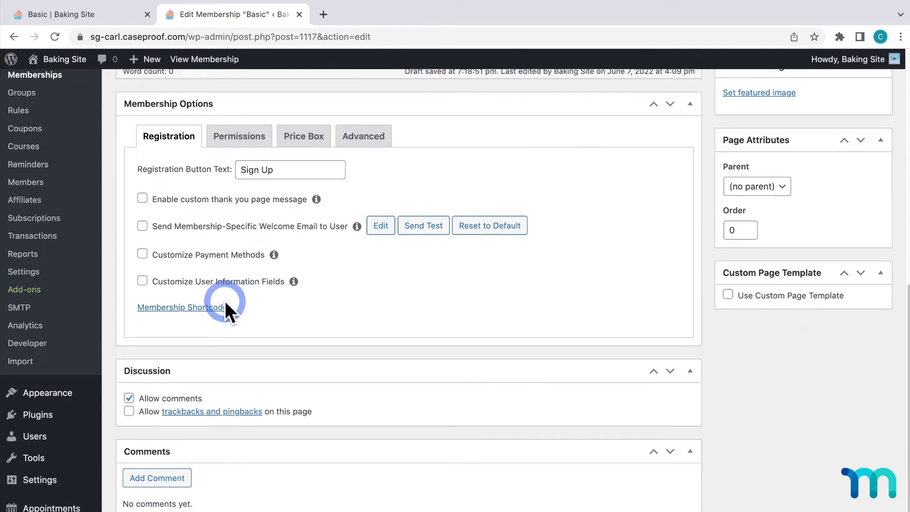
left_click(219, 305)
scroll(320, 344, "down", 3)
scroll(319, 344, "down", 1)
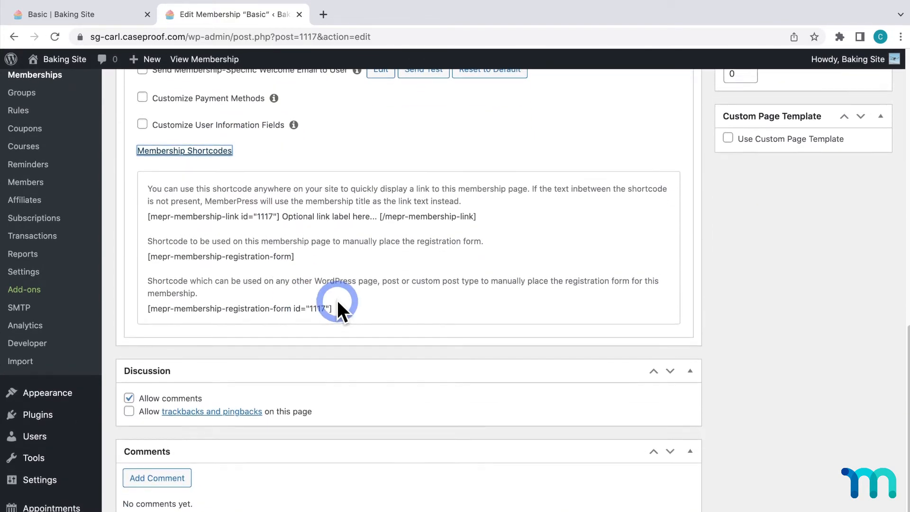
left_click_drag(332, 307, 151, 308)
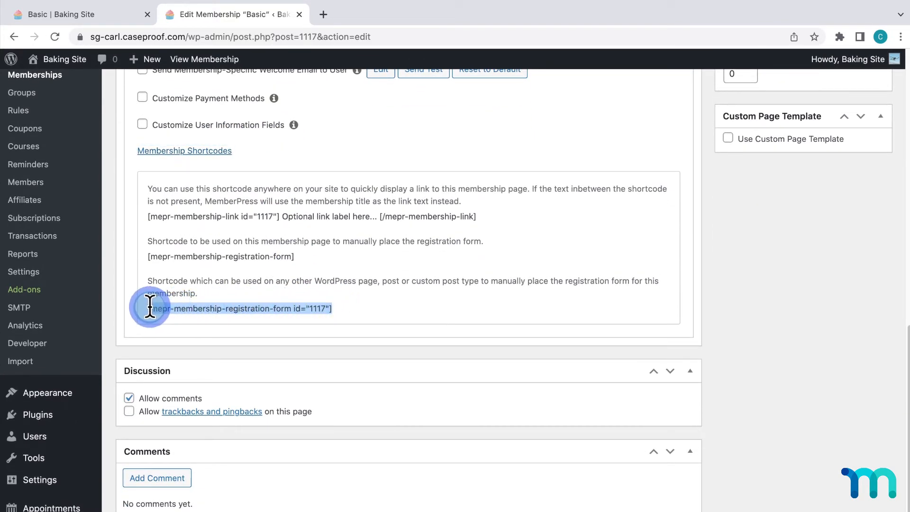
left_click(149, 307)
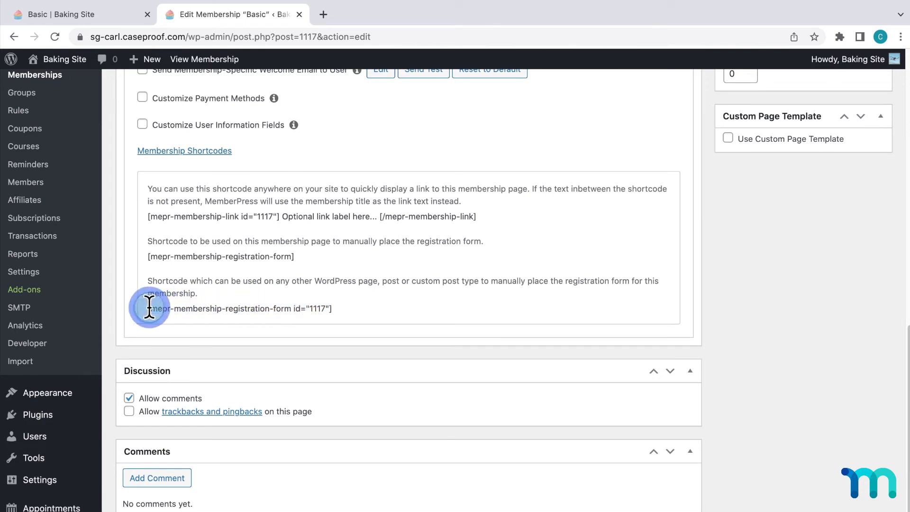
left_click_drag(150, 307, 346, 307)
right_click(324, 307)
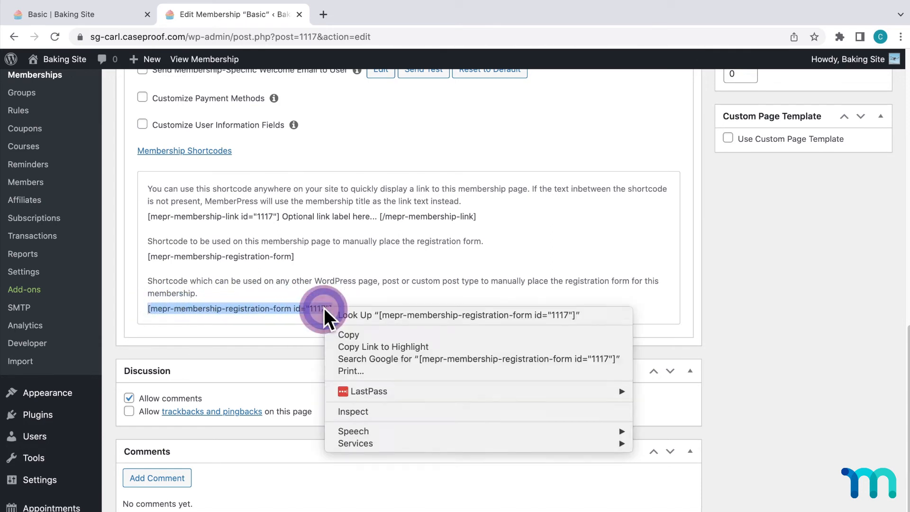
left_click(360, 334)
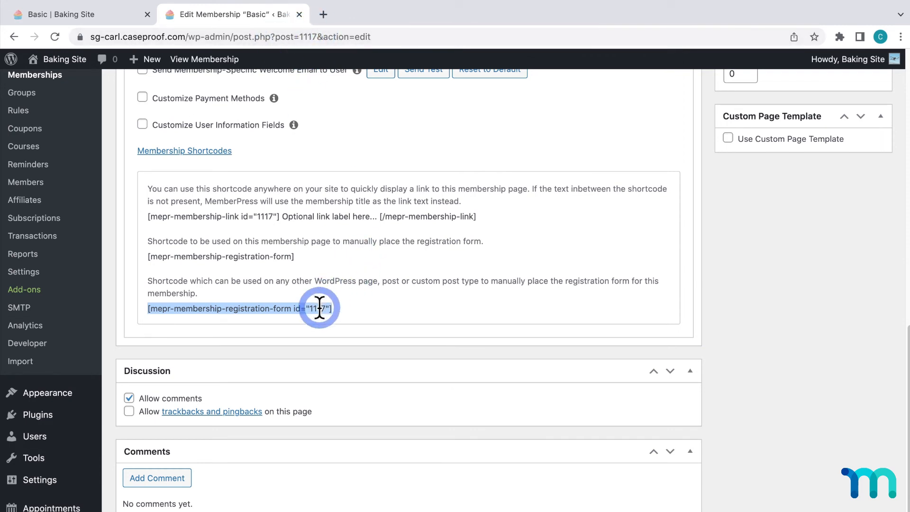
Return to the Basic page builder, paste [mepr-membership-registration-form id="1117"] into the Text module's body and save the module
left_click(118, 16)
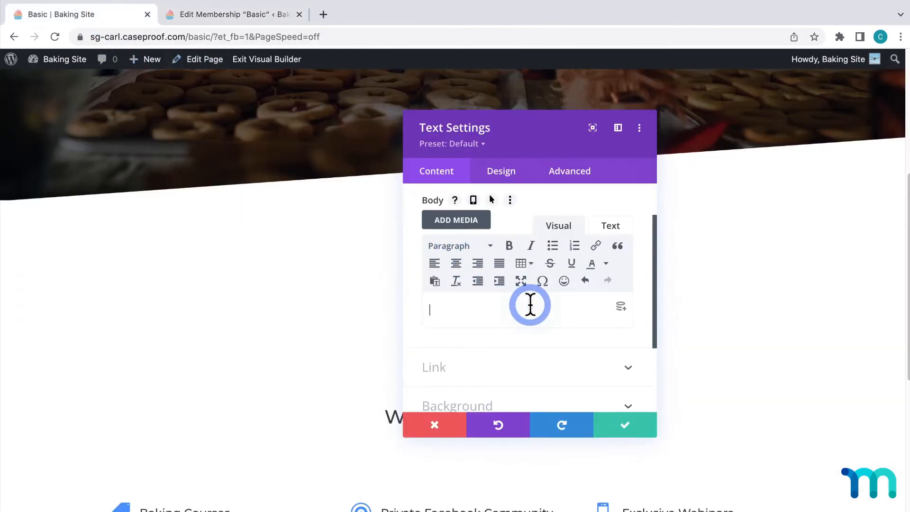
key("ctrl+v")
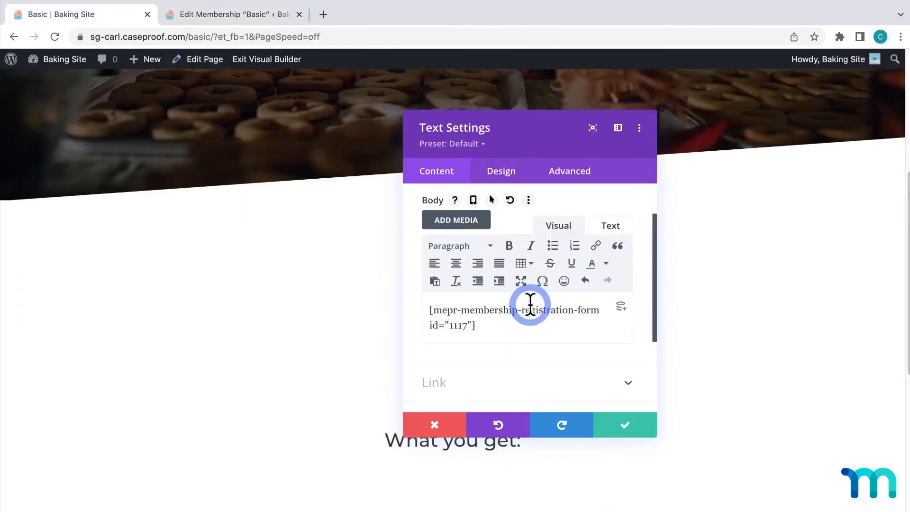
left_click(620, 431)
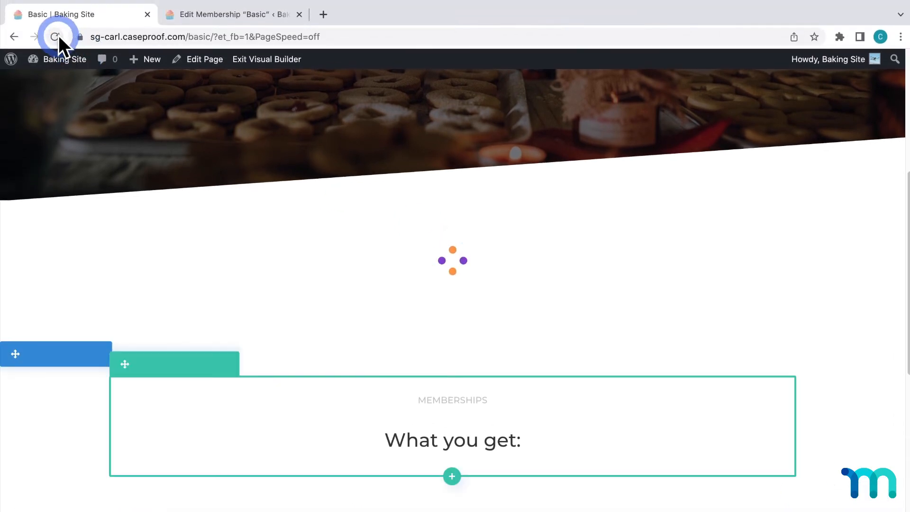
Reload the Basic page in the builder and review the registration form below the hero section
left_click(57, 35)
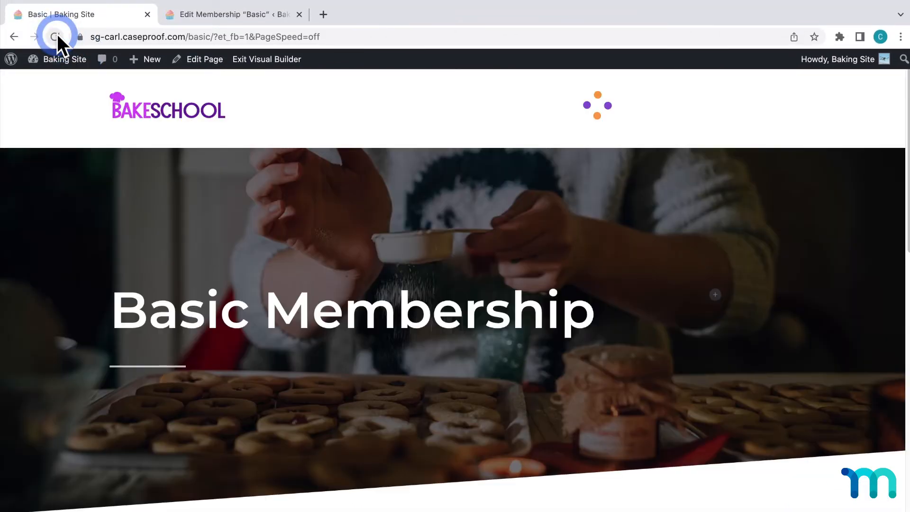
scroll(70, 149, "down", 7)
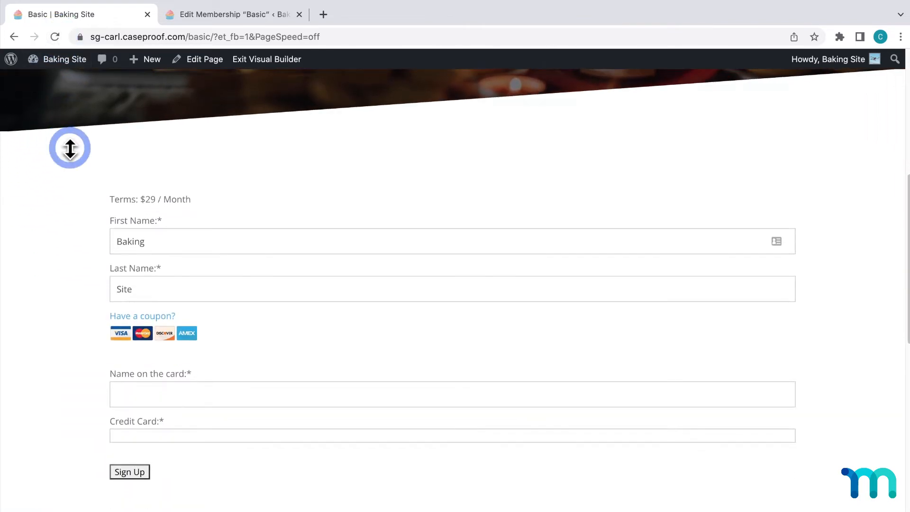
scroll(70, 149, "up", 3)
scroll(70, 148, "up", 1)
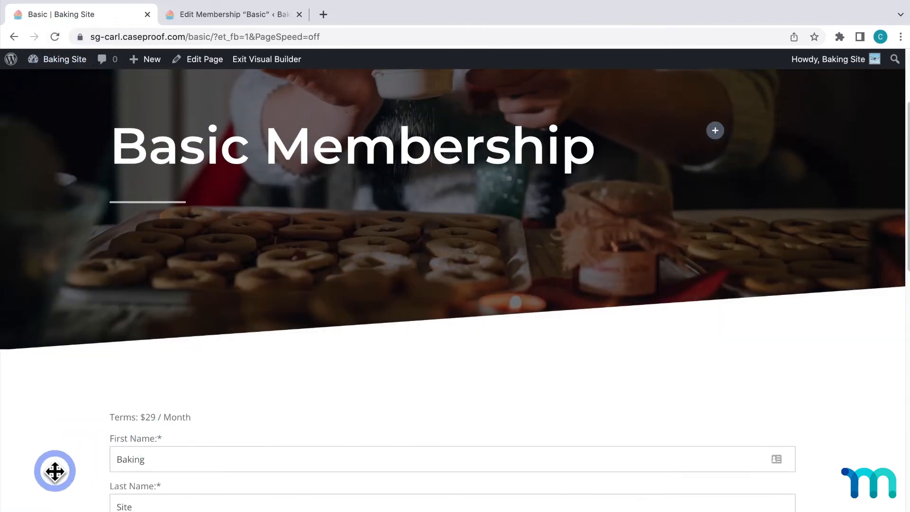
scroll(50, 471, "down", 4)
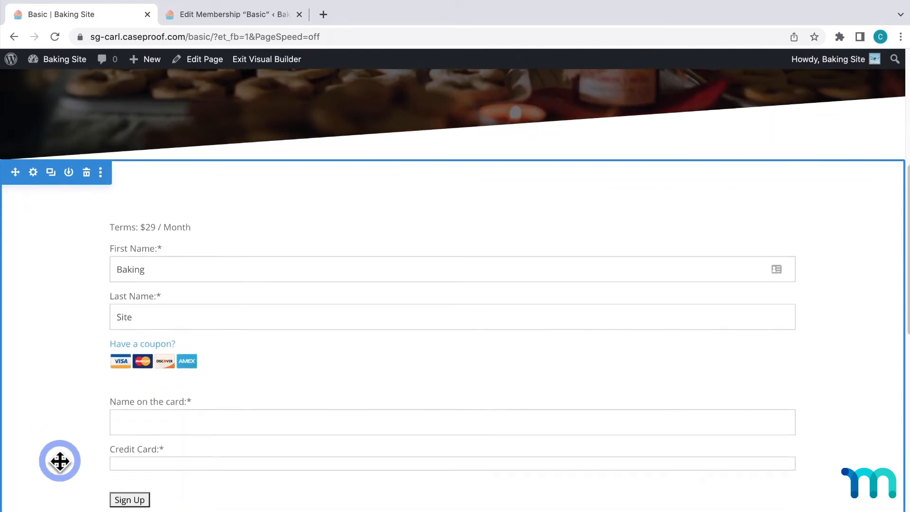
Give the column in the registration form's row a pink background color, #e864ea, and return to the row settings
left_click(145, 185)
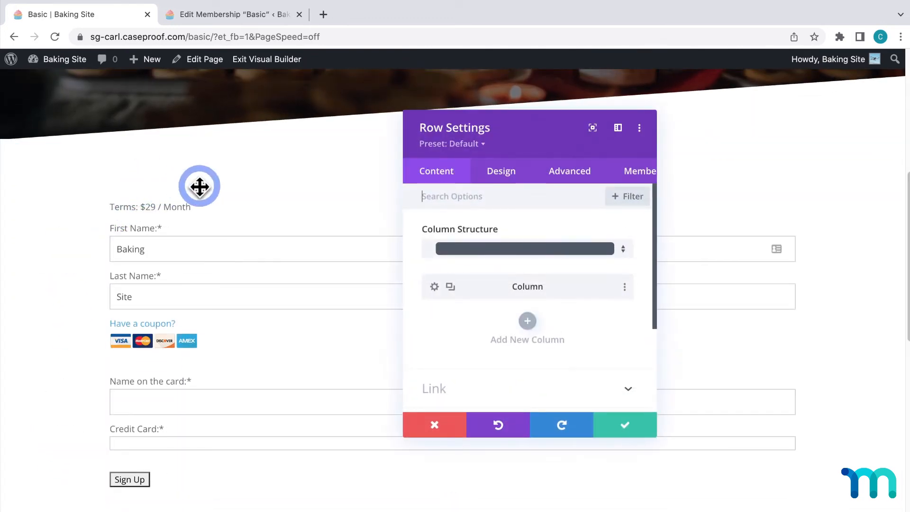
left_click(434, 286)
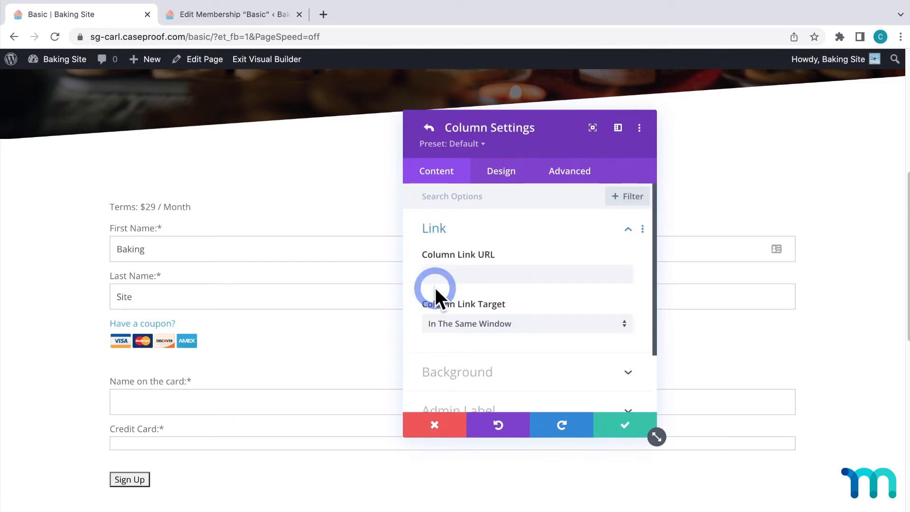
scroll(537, 275, "down", 2)
left_click(622, 304)
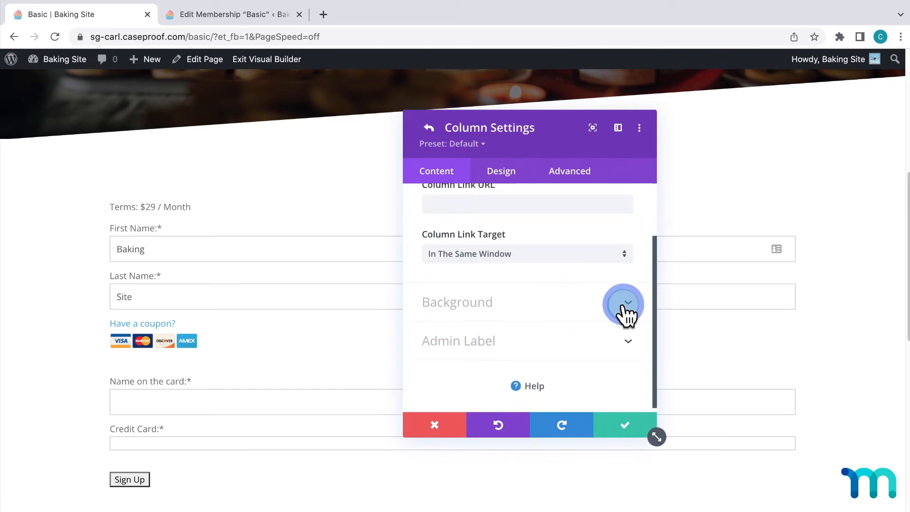
scroll(623, 313, "down", 2)
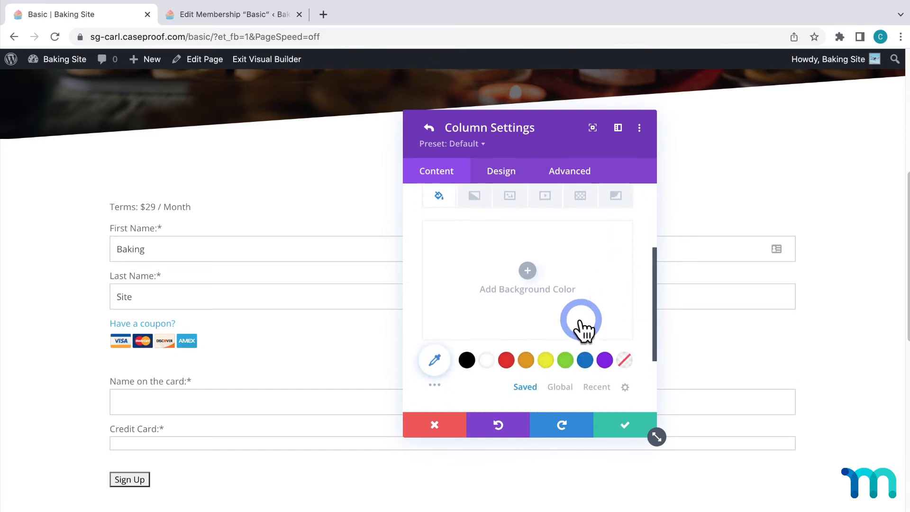
left_click(605, 361)
left_click(589, 246)
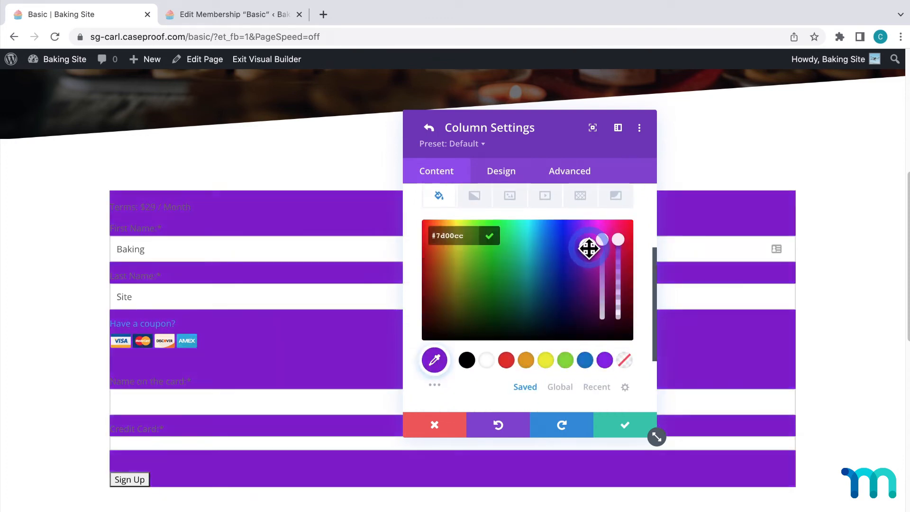
left_click_drag(589, 246, 603, 289)
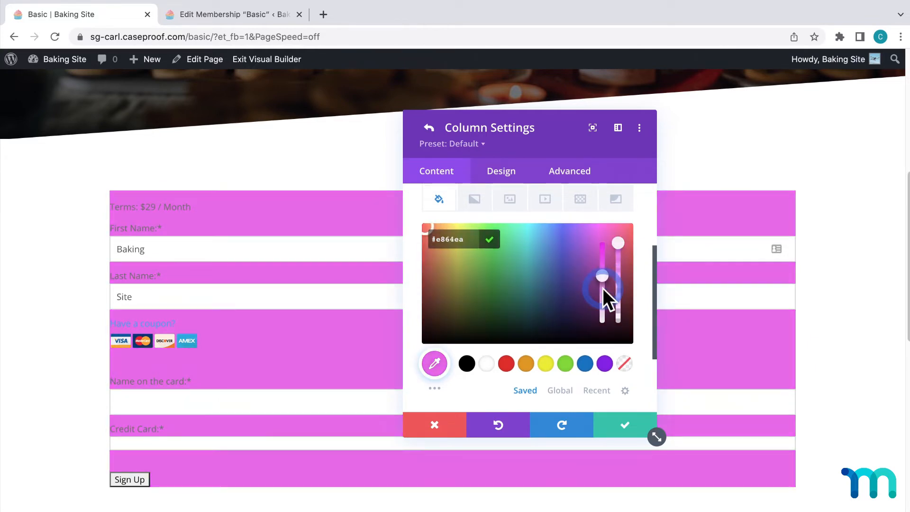
left_click(641, 290)
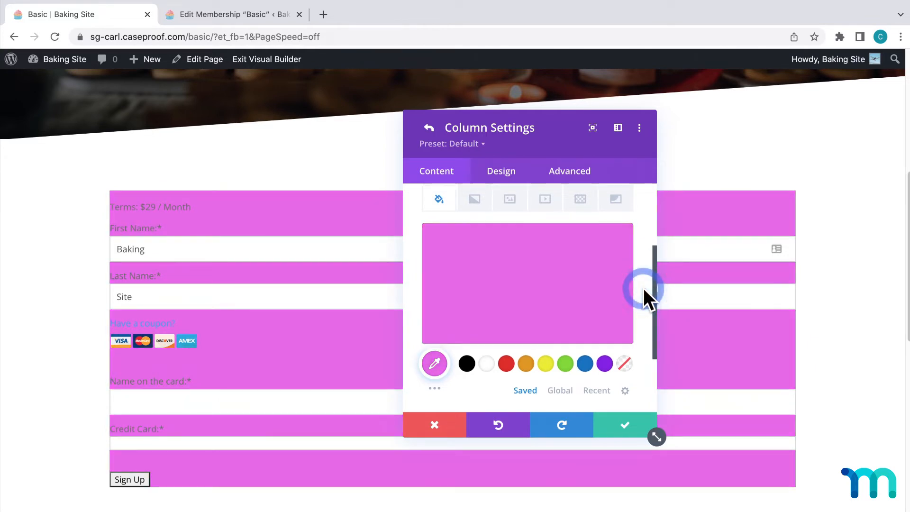
left_click(432, 128)
Set the registration form row's Width and Max Width both to 50%
left_click(497, 174)
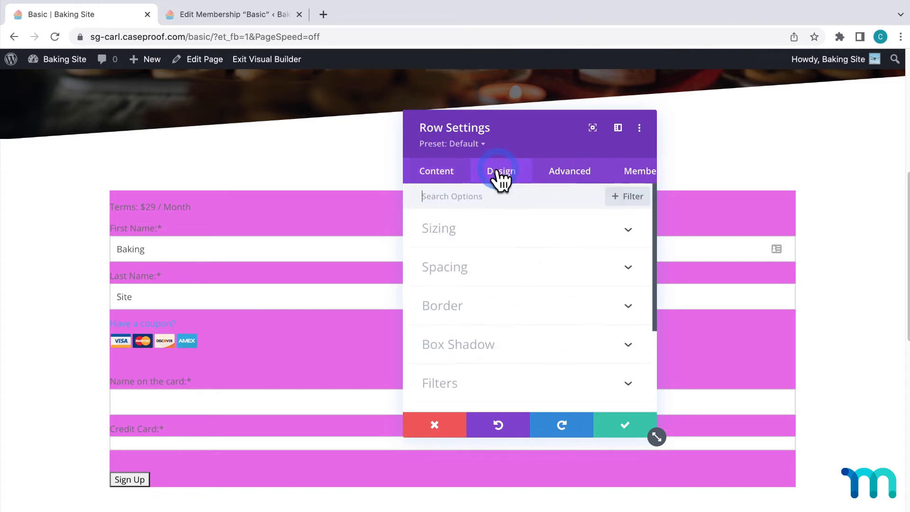
left_click(595, 229)
left_click(625, 231)
scroll(608, 263, "down", 2)
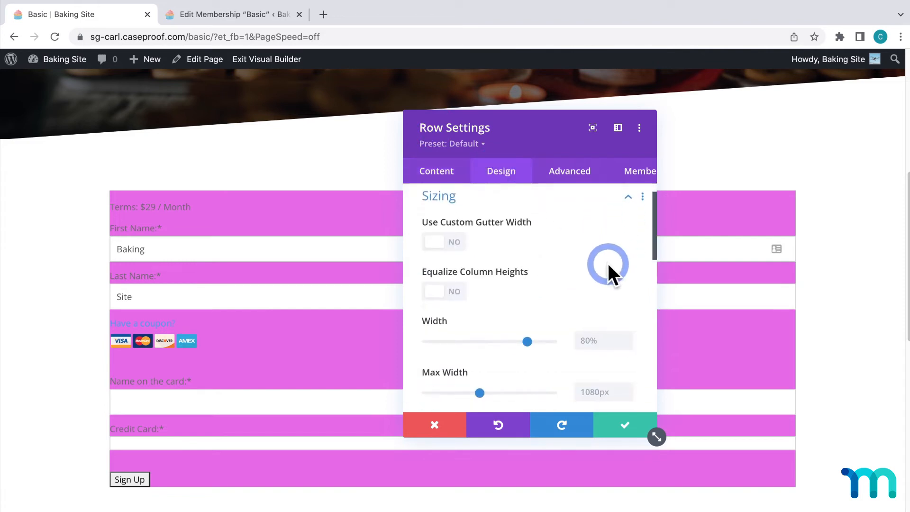
left_click_drag(524, 280, 490, 280)
left_click(588, 327)
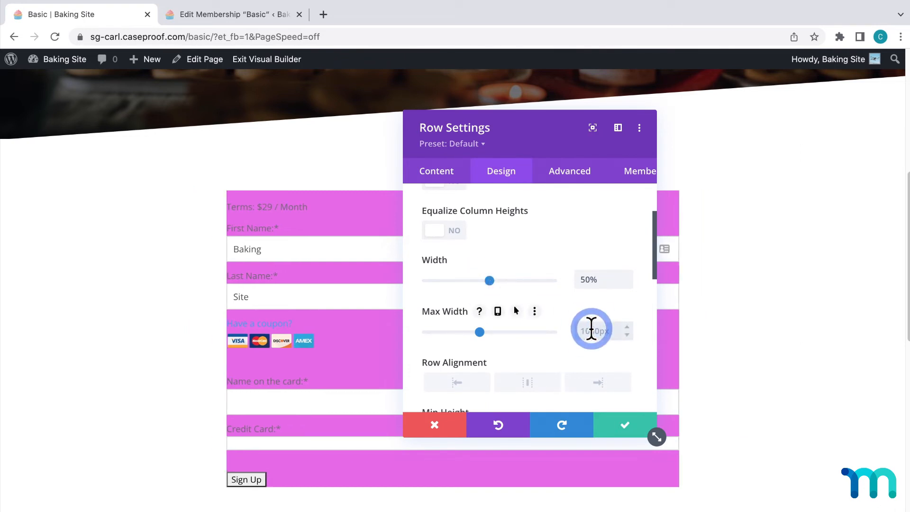
type("50")
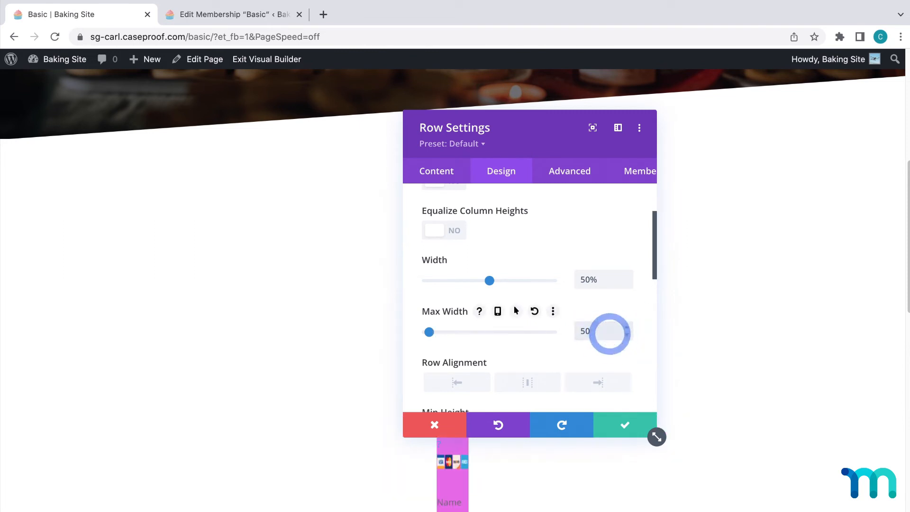
type("%")
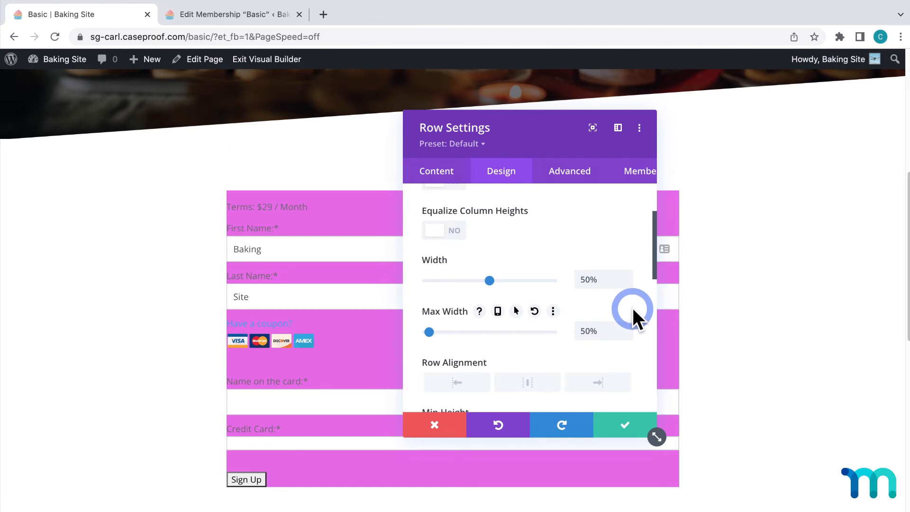
Round all corners of the registration form row's column to 12px and save the column and row settings
left_click(439, 176)
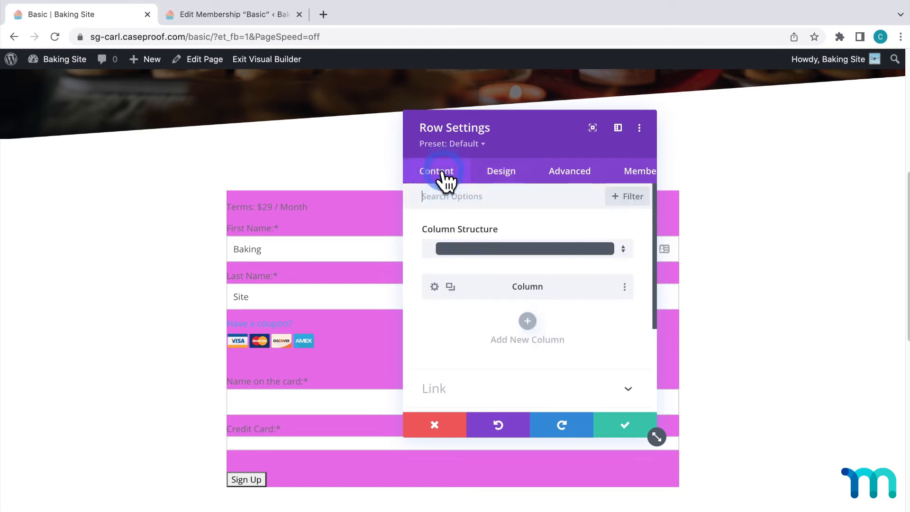
left_click(435, 287)
left_click(436, 286)
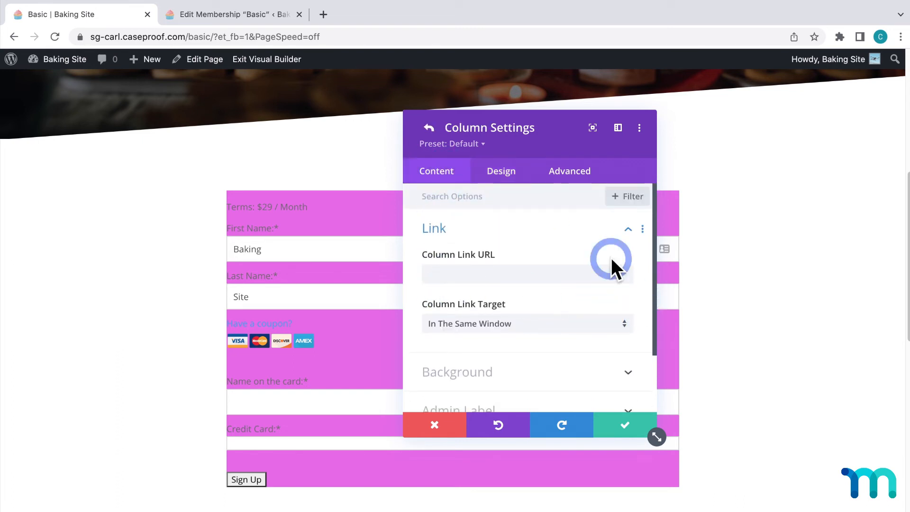
left_click(502, 175)
left_click(628, 268)
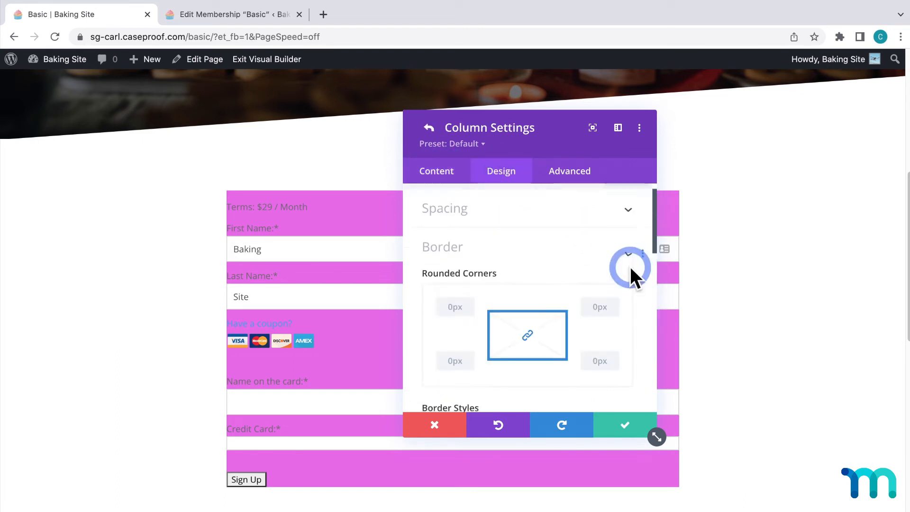
left_click(485, 309)
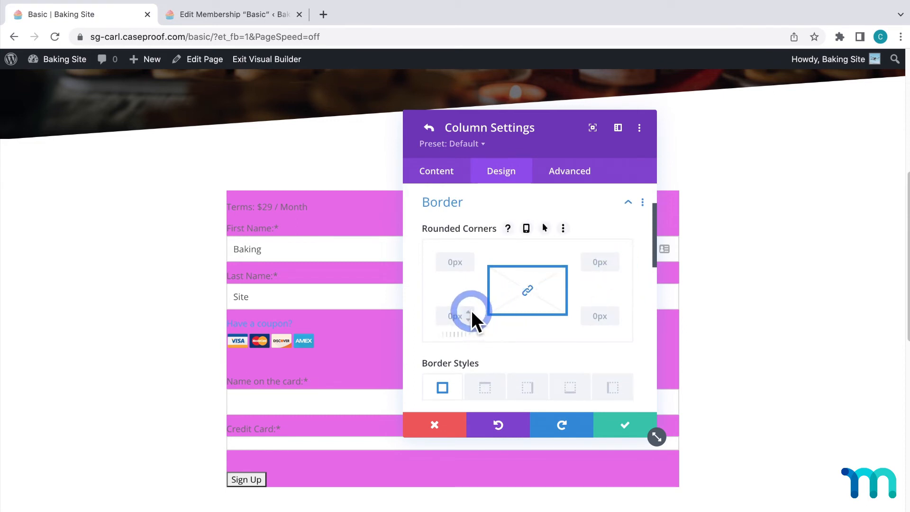
left_click(471, 311)
left_click(471, 311)
left_click(471, 311)
left_click(471, 311)
left_click(471, 311)
left_click(471, 311)
left_click(472, 311)
left_click(471, 311)
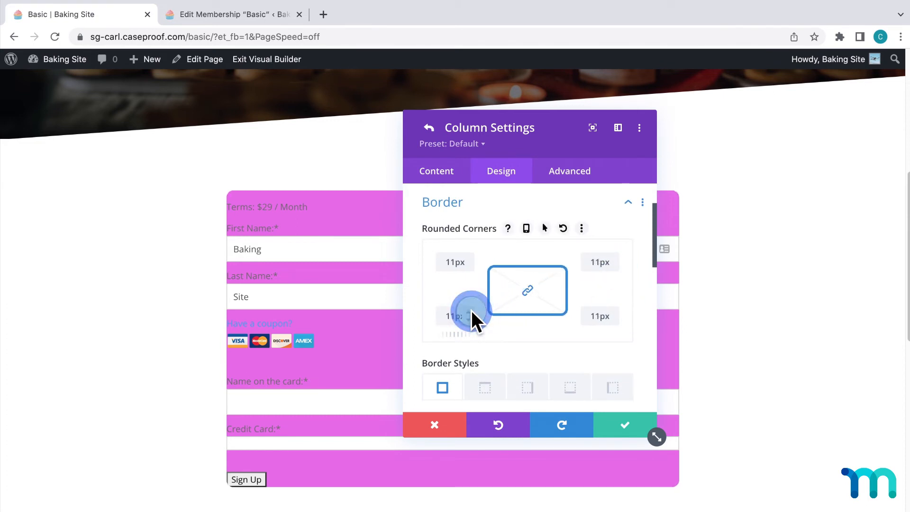
left_click(471, 311)
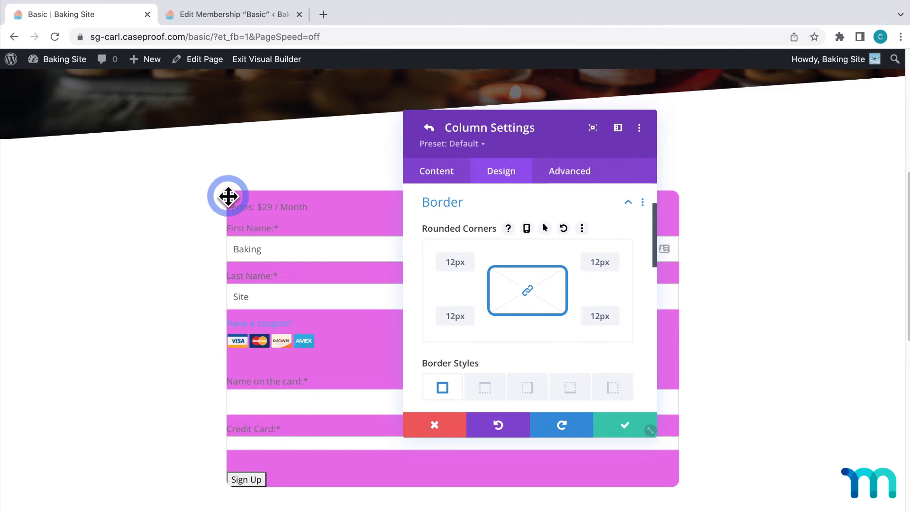
left_click(625, 429)
left_click(618, 426)
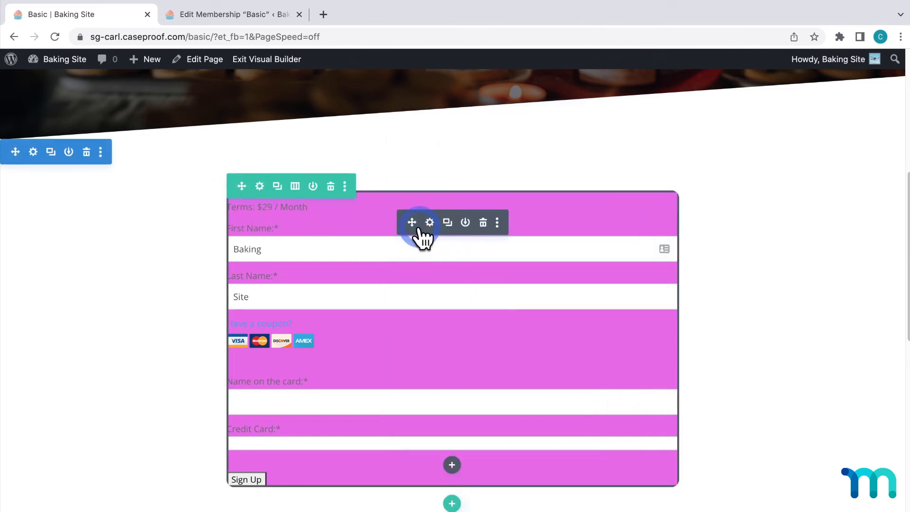
Style the registration form's Text module with the Poppins font, Bold weight and white text color
left_click(429, 222)
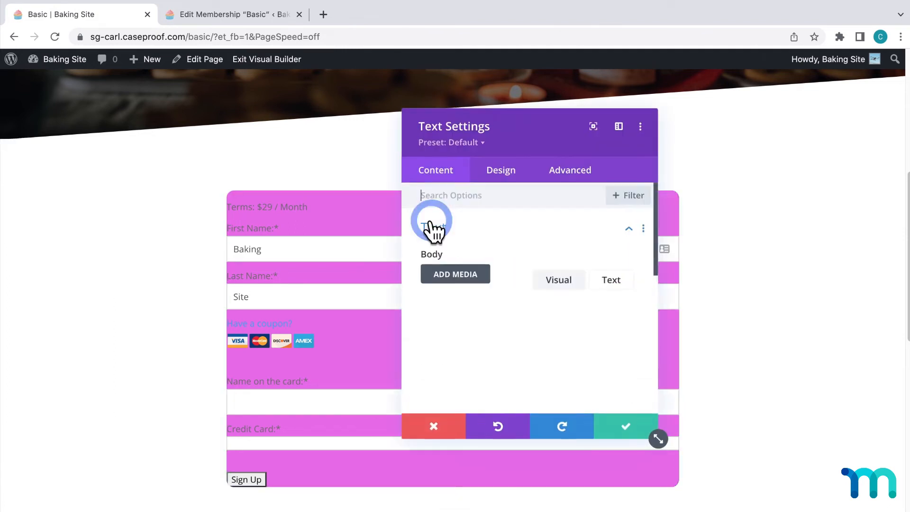
left_click(502, 176)
left_click(590, 304)
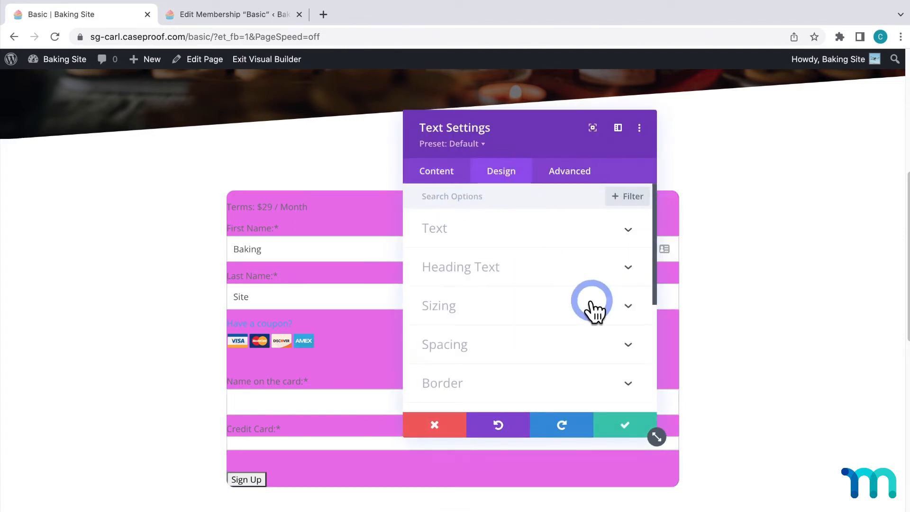
left_click(631, 231)
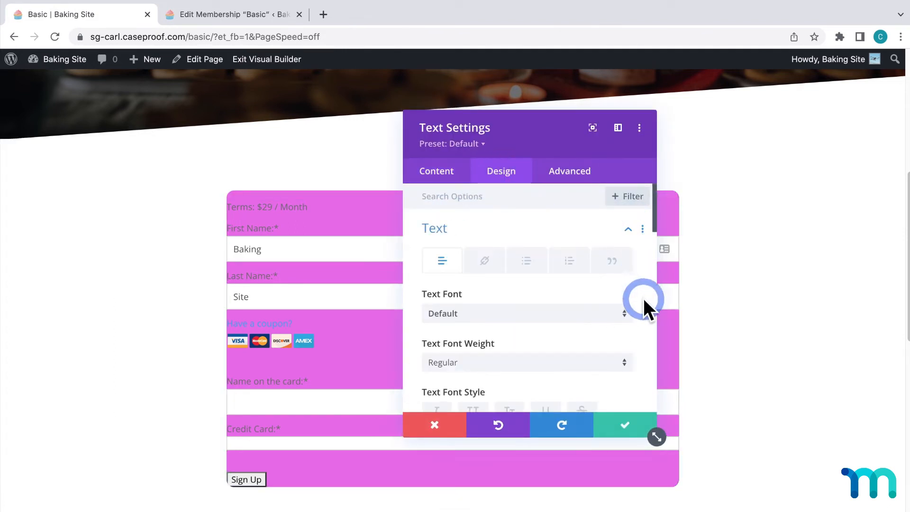
left_click(624, 315)
type("popp")
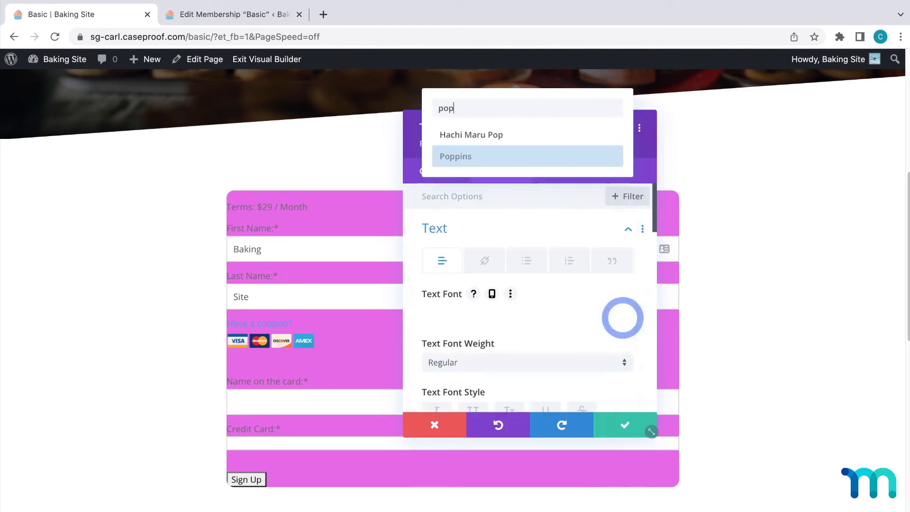
left_click(481, 150)
left_click(575, 371)
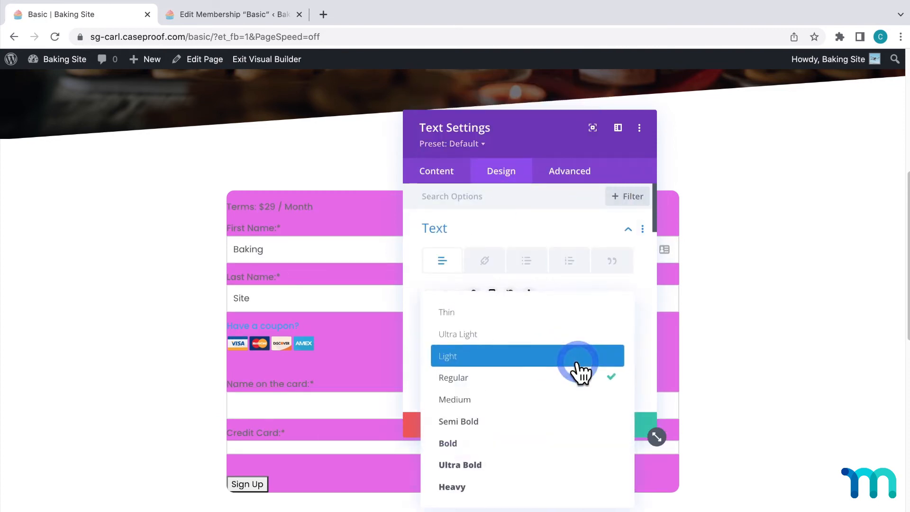
left_click(485, 446)
scroll(646, 333, "down", 5)
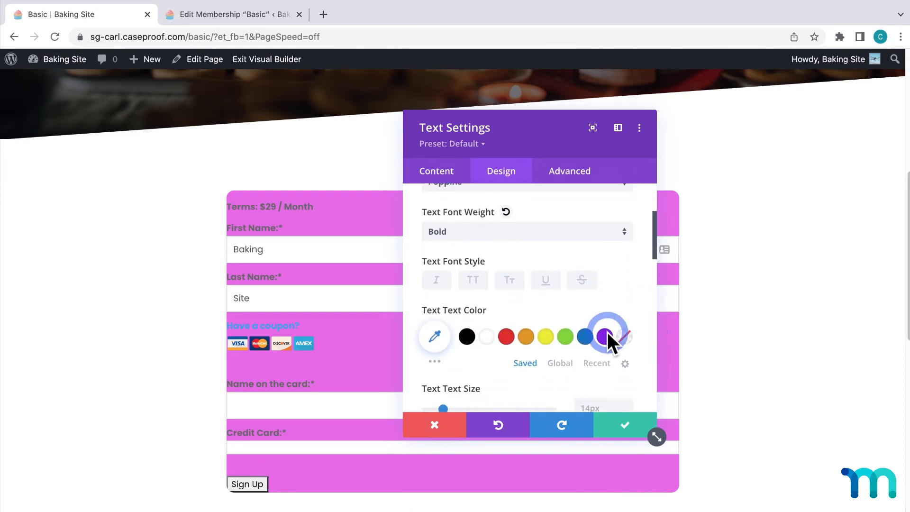
left_click(489, 338)
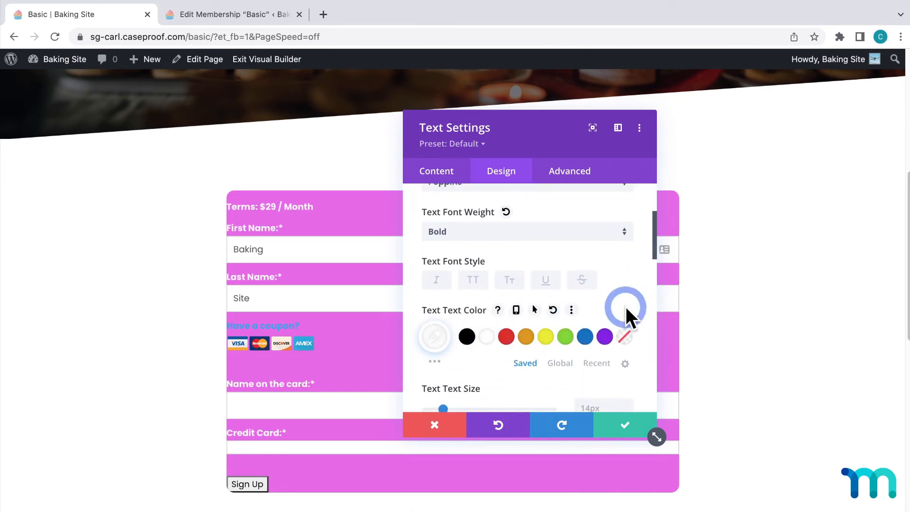
Link the Text module's top and bottom padding and set both to 20px
scroll(649, 298, "down", 6)
scroll(649, 298, "down", 5)
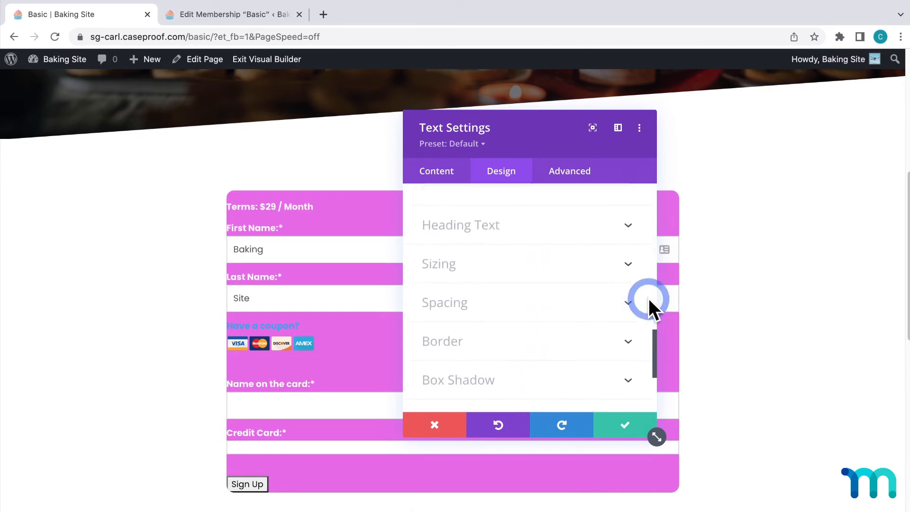
left_click(632, 304)
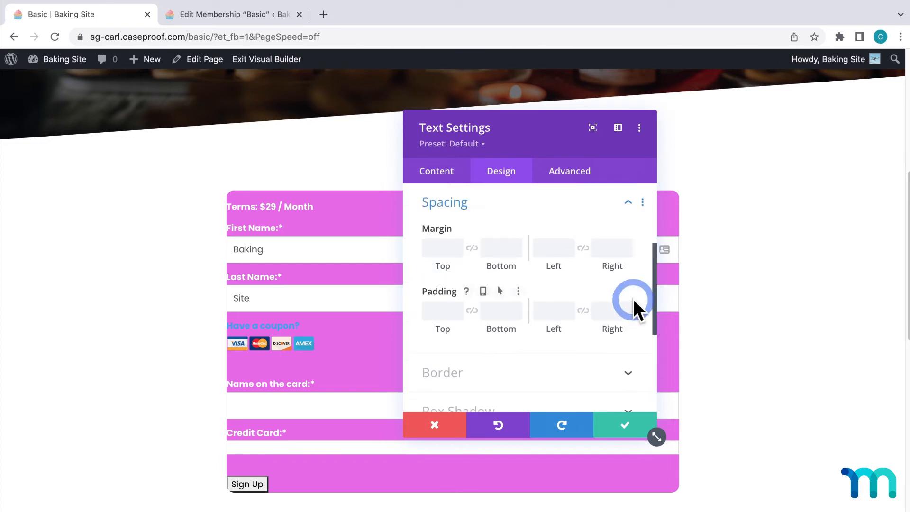
left_click(472, 312)
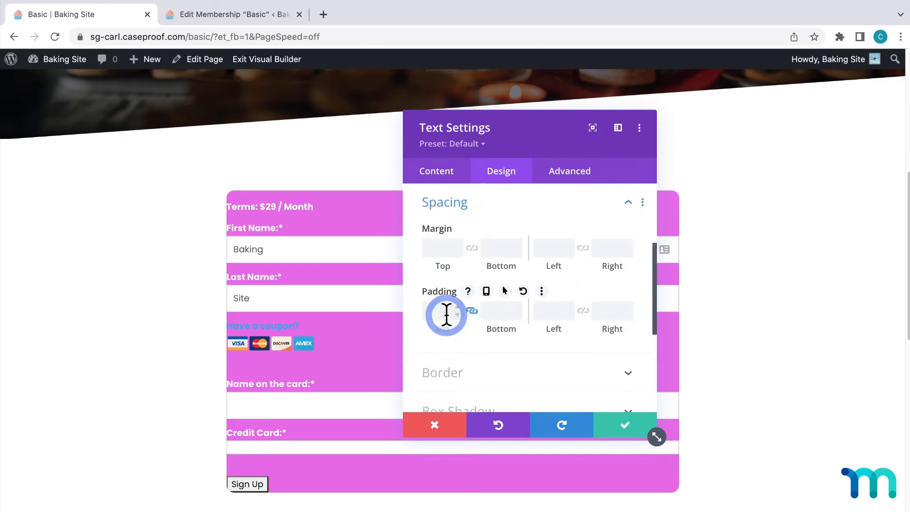
left_click(444, 313)
left_click(476, 346)
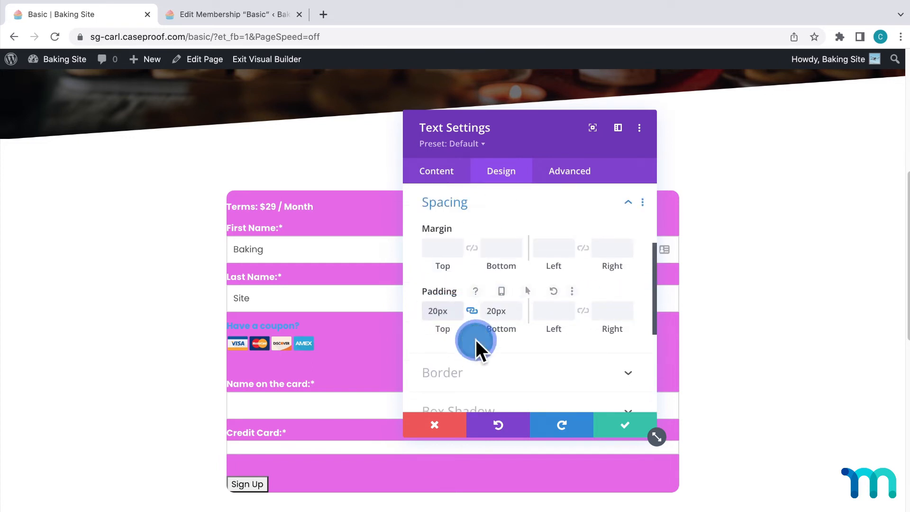
Set the Text module's left and right padding to 60px each and save the module
left_click(554, 313)
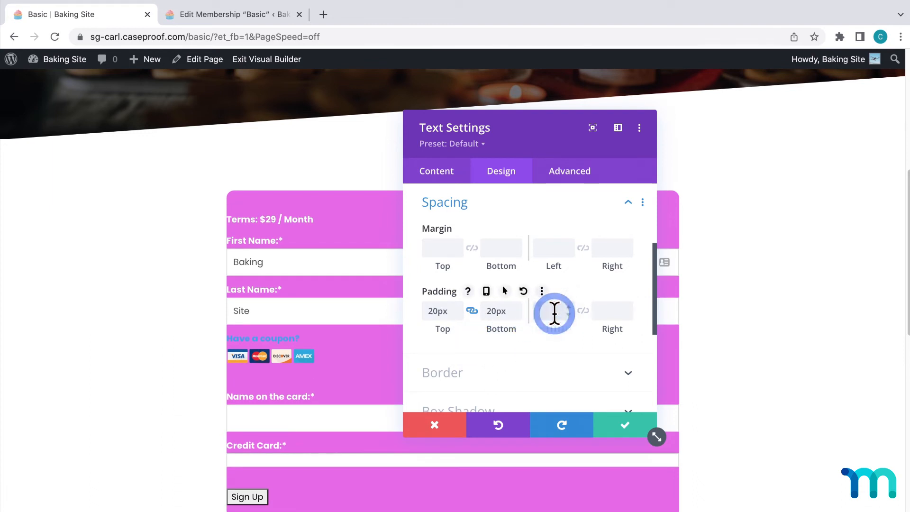
type("60")
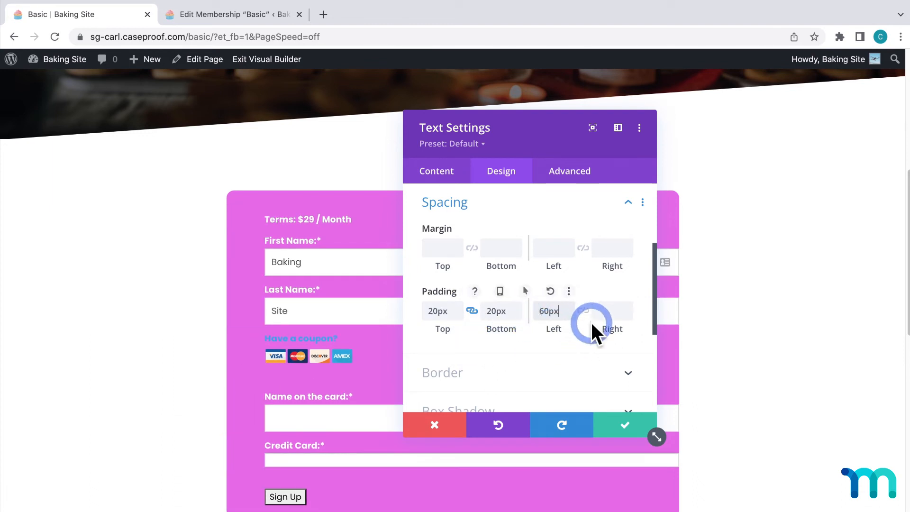
left_click(601, 312)
type("60")
left_click(590, 344)
left_click(588, 328)
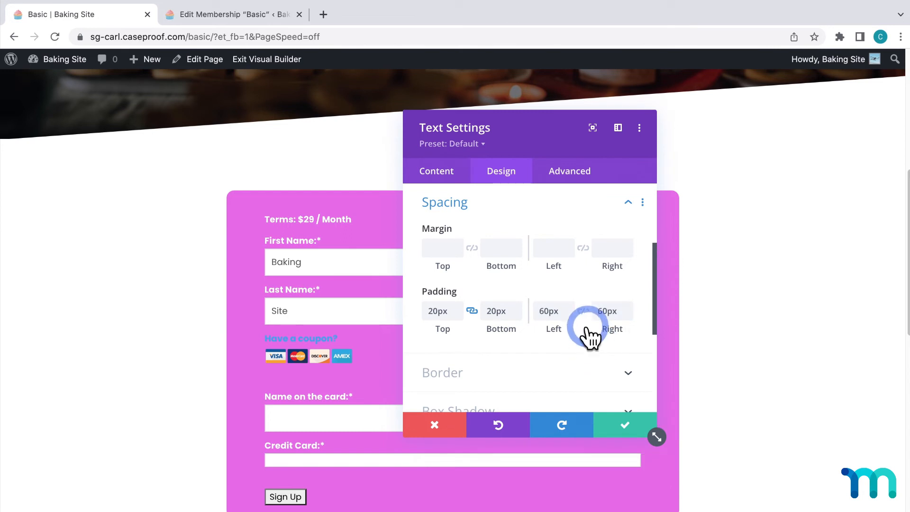
left_click_drag(528, 138, 688, 155)
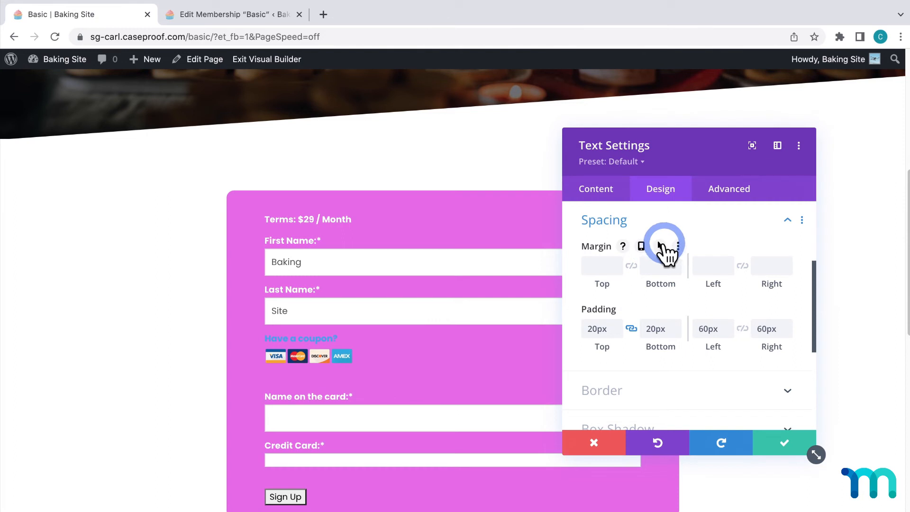
left_click(782, 443)
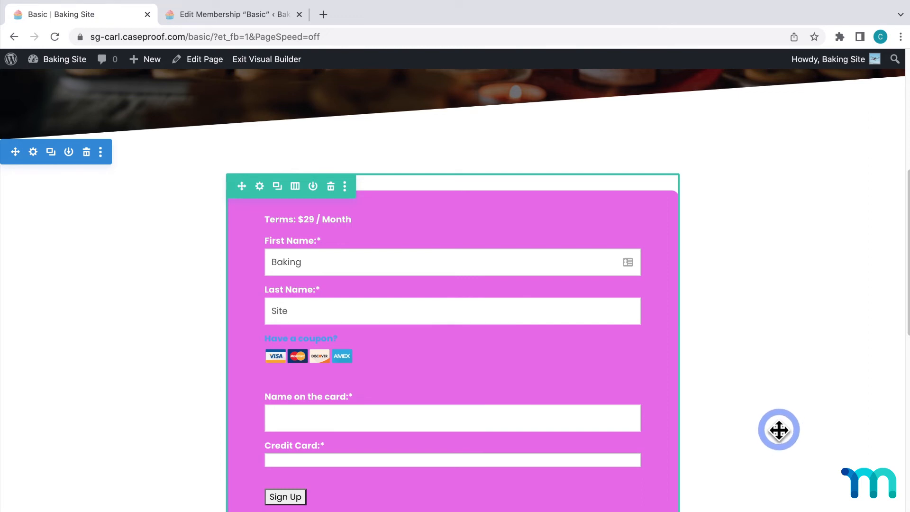
Pull the registration form section upward so the form overlaps the lower part of the hero image
scroll(779, 429, "up", 4)
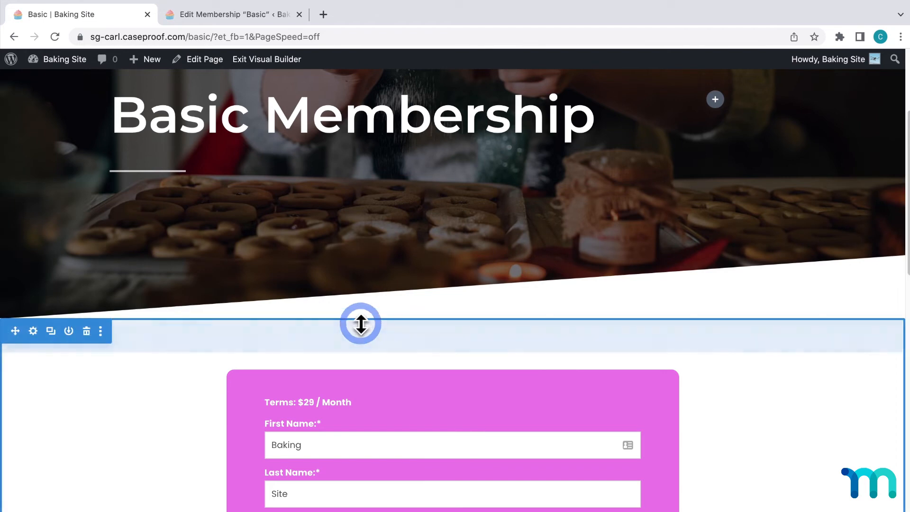
left_click_drag(359, 311, 380, 180)
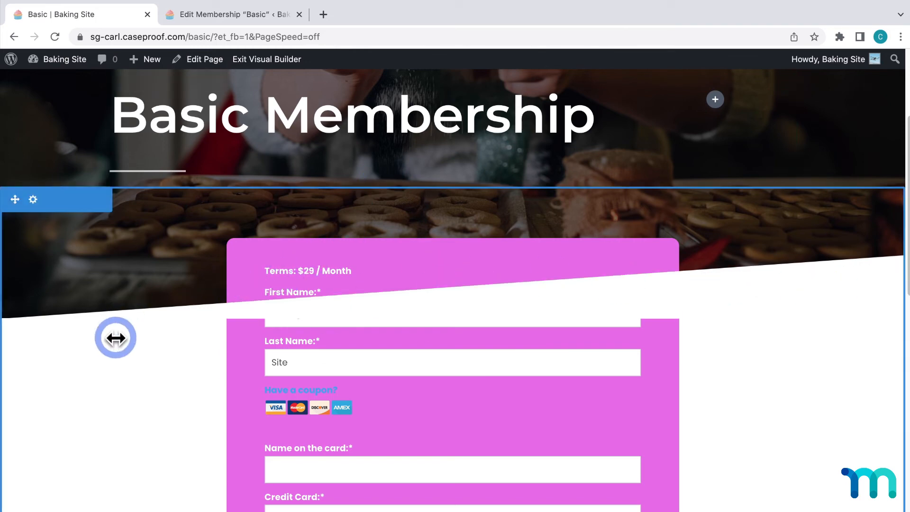
Set the hero section's bottom divider arrangement to Underneath Section Content and save the section settings
scroll(118, 365, "up", 4)
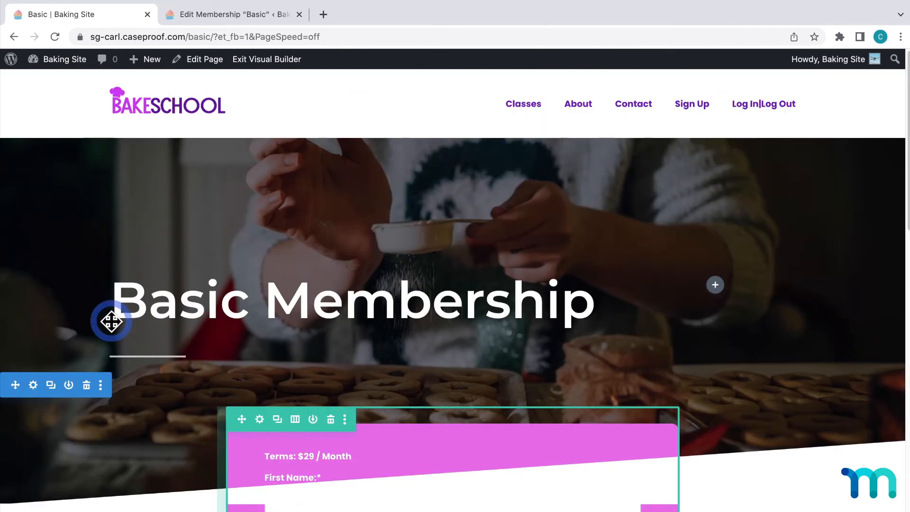
left_click(34, 152)
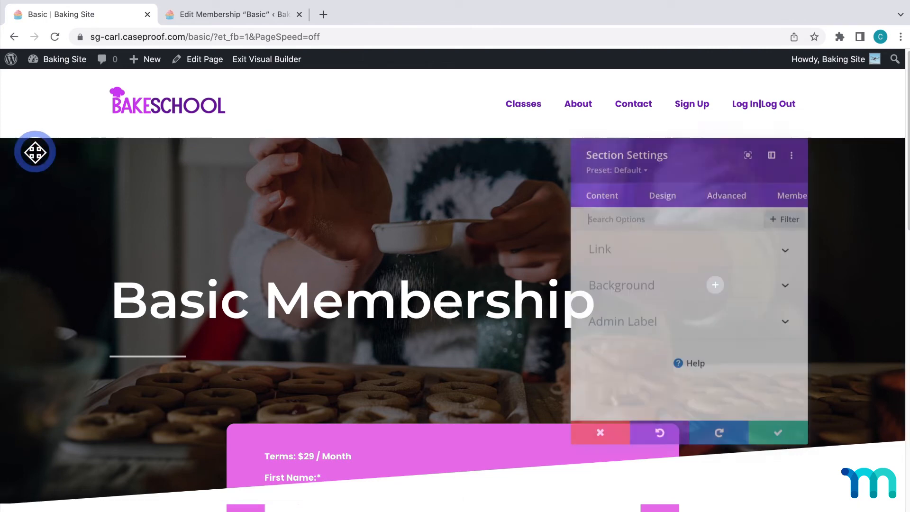
left_click(657, 192)
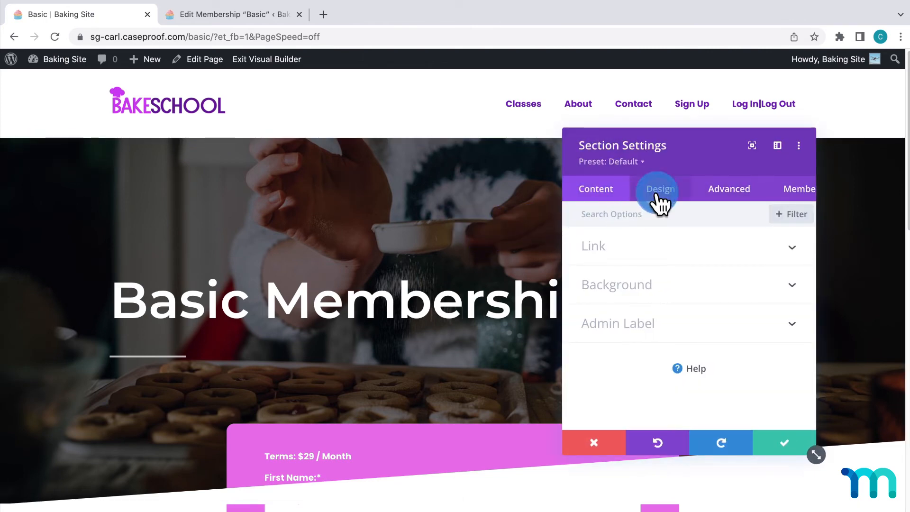
left_click(754, 287)
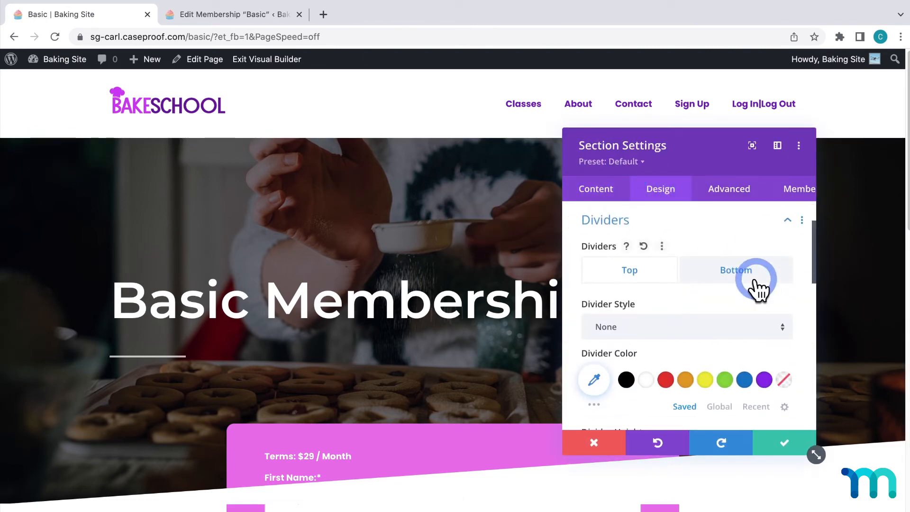
left_click(748, 282)
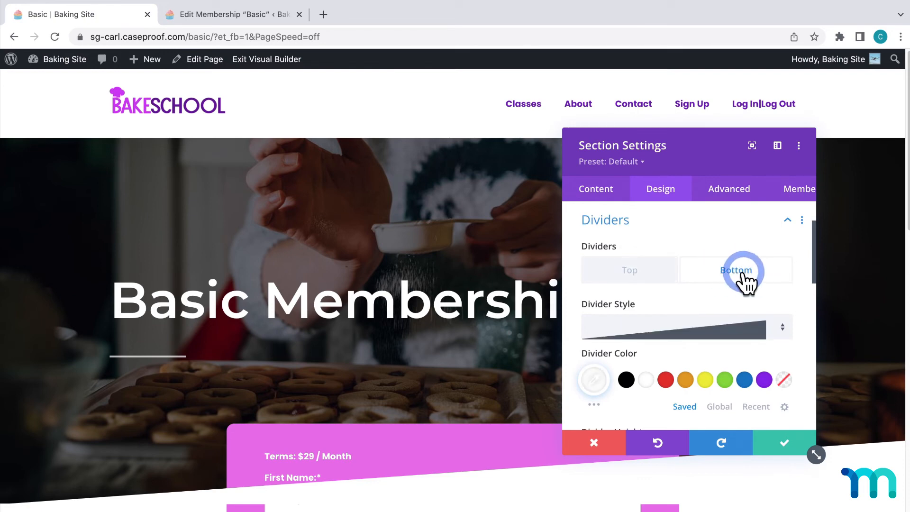
scroll(744, 268, "down", 6)
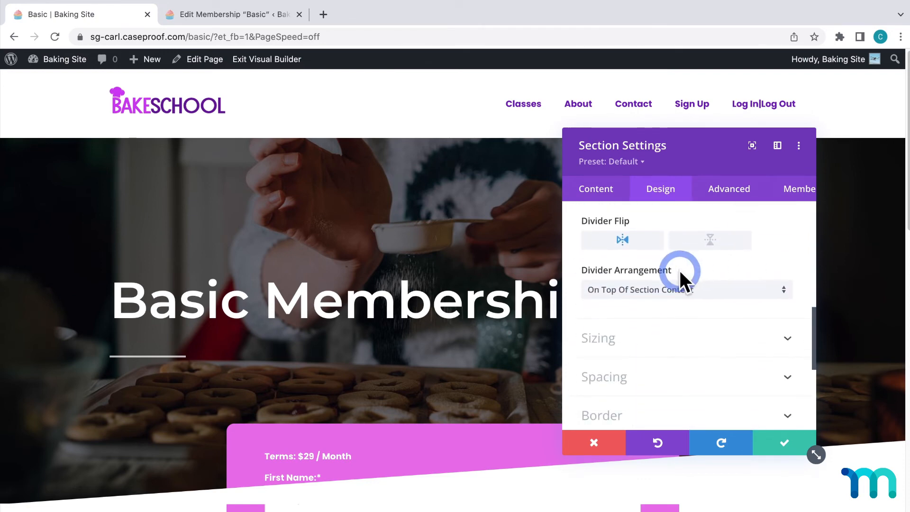
left_click(684, 291)
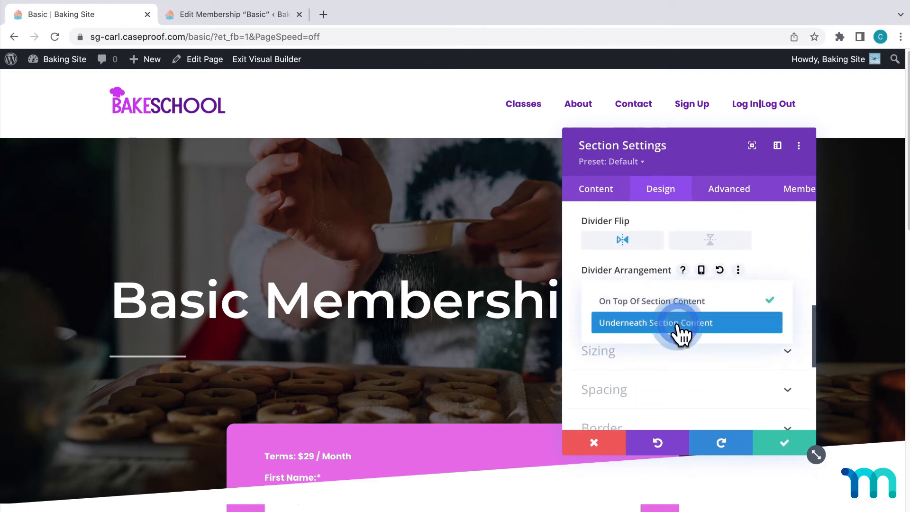
left_click(680, 330)
left_click(789, 440)
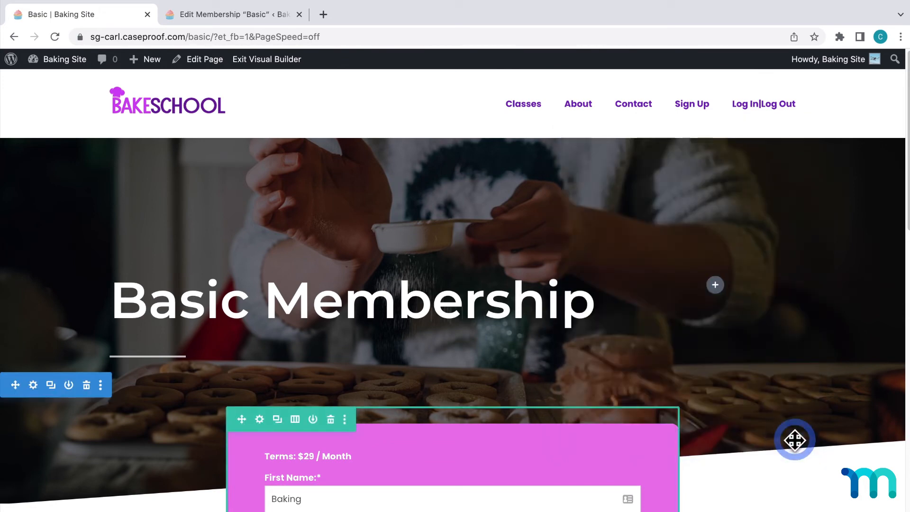
scroll(788, 437, "down", 10)
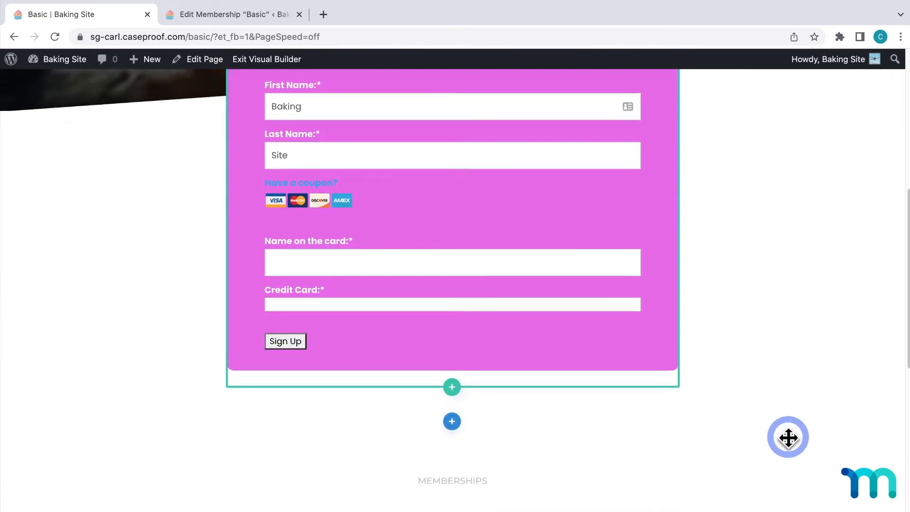
scroll(789, 433, "down", 10)
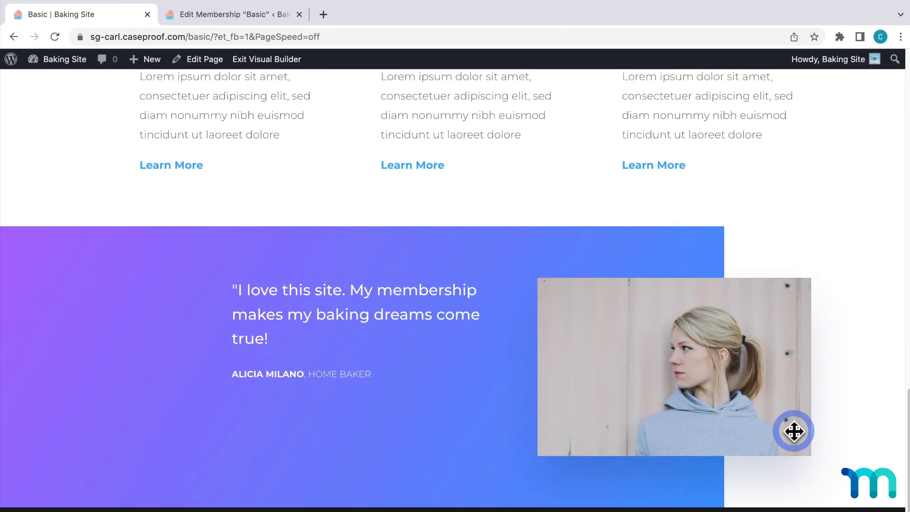
Add custom CSS in Divi Theme Options styling .mepr-submit with a white background, 5px radius, 20px 26px padding and Poppins, plus a #f5f5f0 hover background
scroll(785, 432, "up", 10)
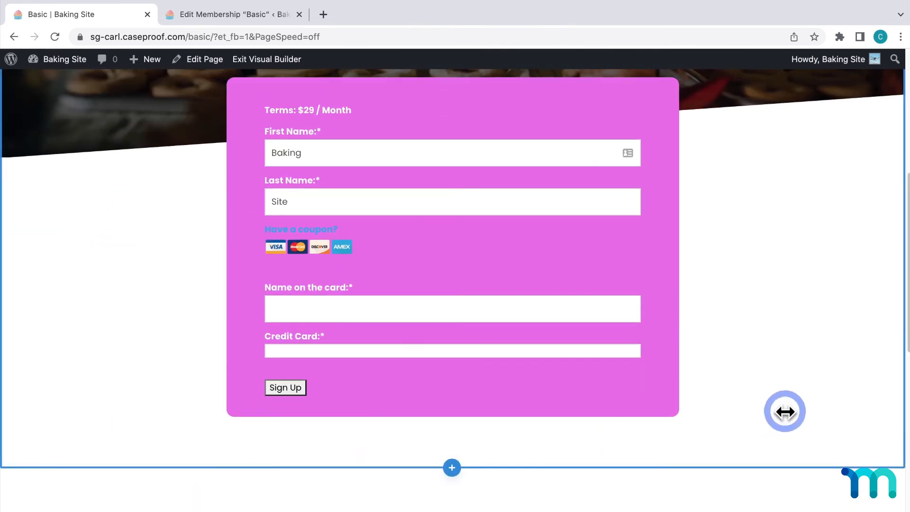
scroll(777, 417, "down", 3)
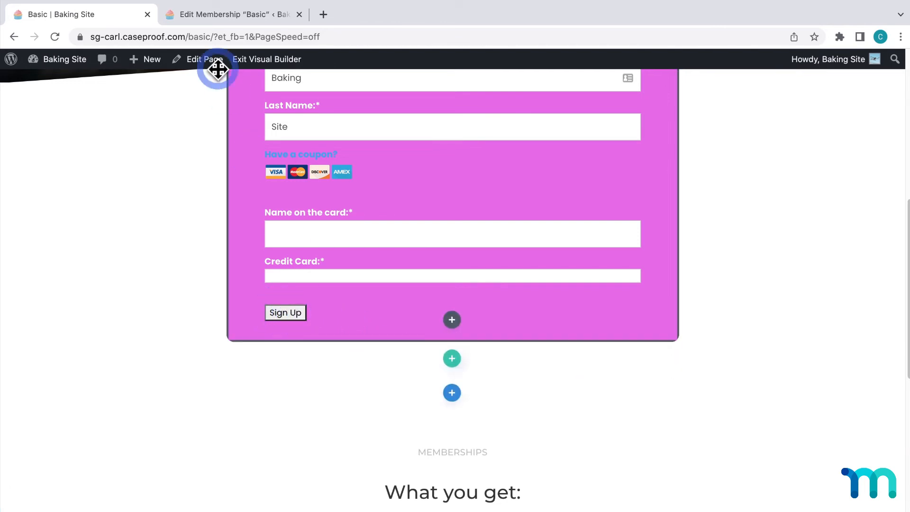
left_click(211, 19)
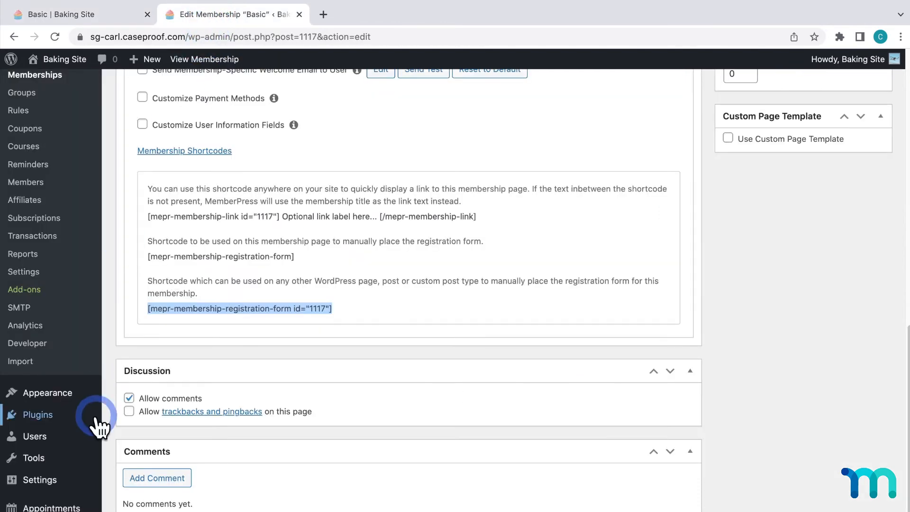
mouse_move(42, 511)
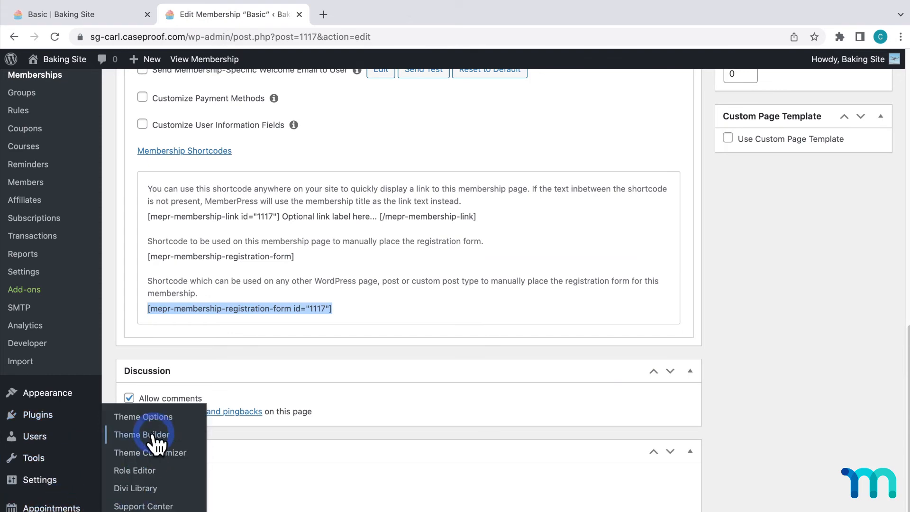
left_click(151, 417)
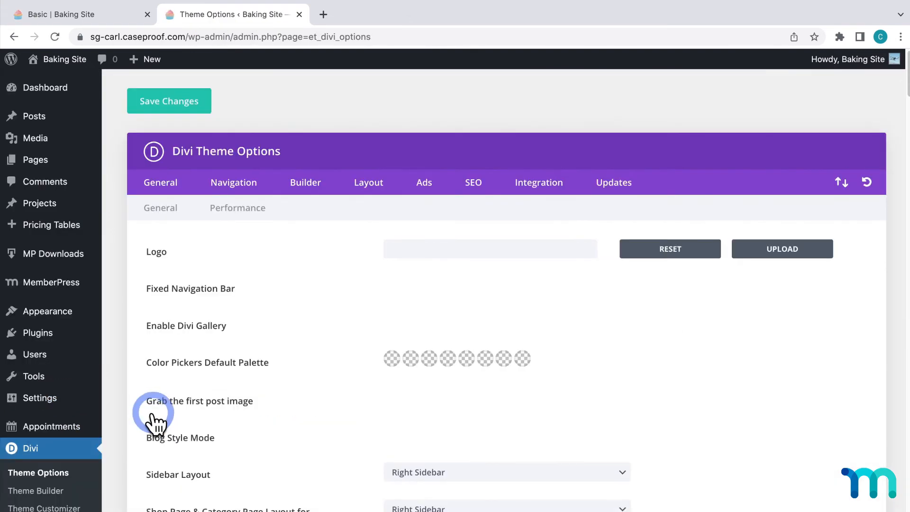
scroll(260, 352, "down", 20)
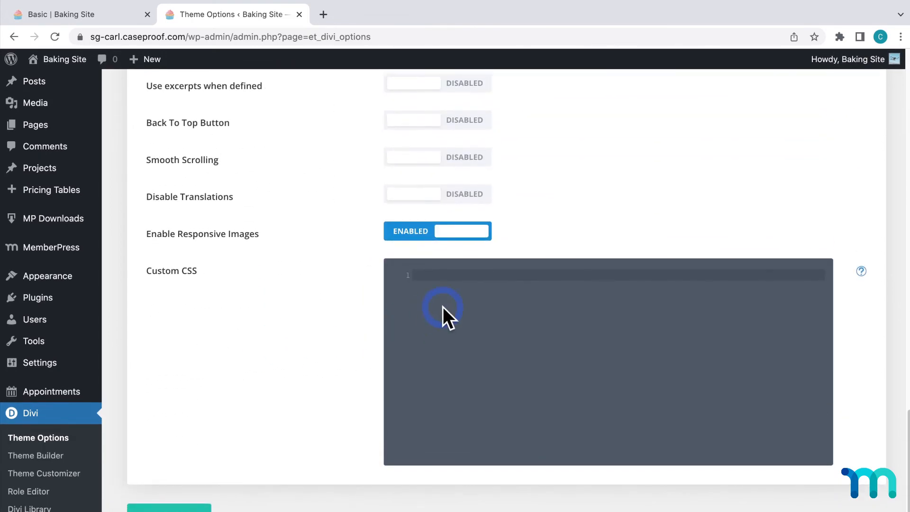
type(".mepr-submit {     background-color: white;     border-radius: 5px;     coor: black;     padding: 20px 26px;     font-family: Poppins;     font-weight: 500;     border: none; }  .mepr-submit:hover {     background-color: #f5f5f0;     pointer: cursor; }")
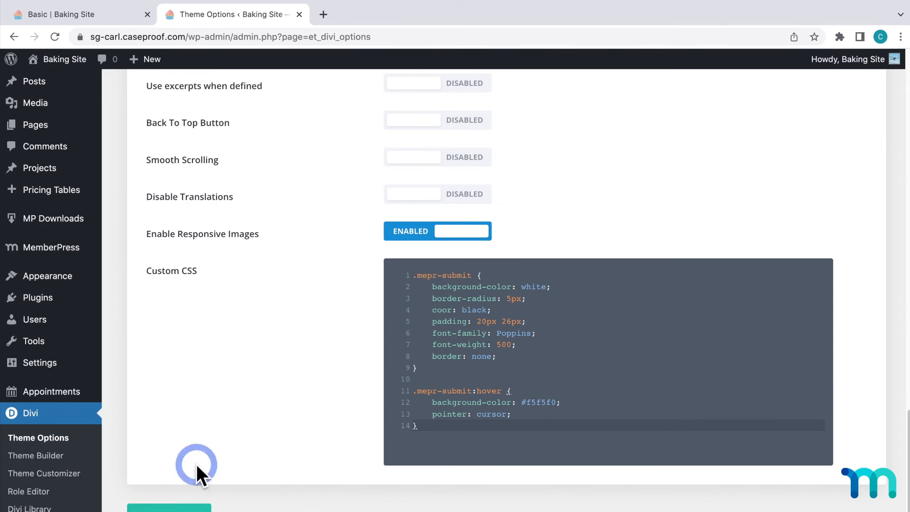
Reload the Basic page in the Visual Builder and check the styling of the form's Sign Up button
left_click(122, 19)
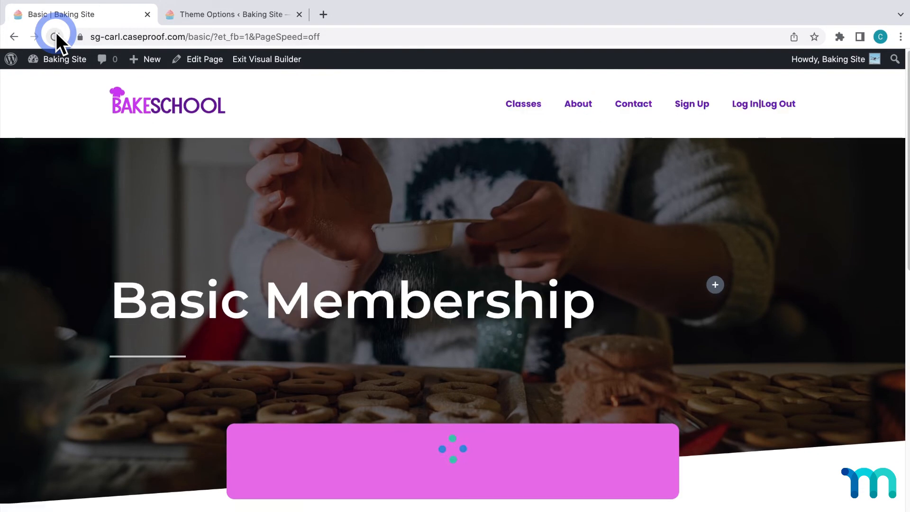
scroll(232, 219, "down", 6)
scroll(243, 229, "down", 1)
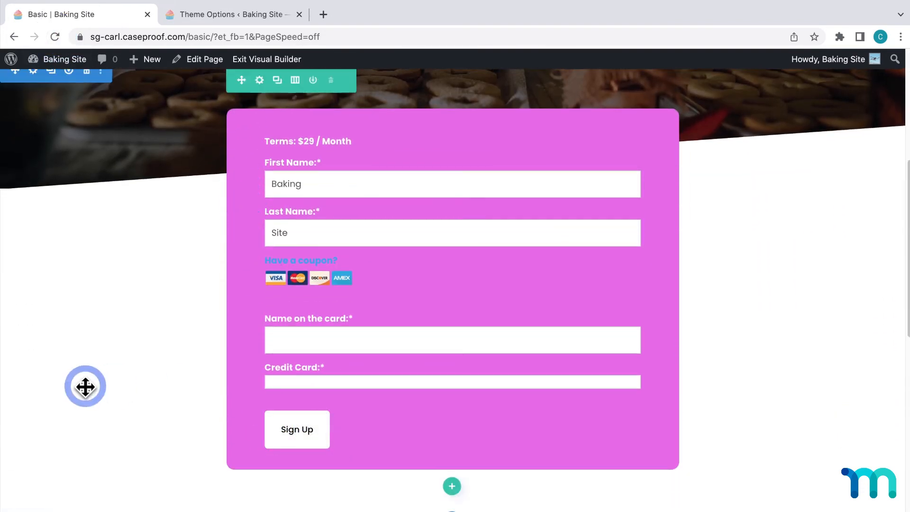
scroll(85, 387, "up", 2)
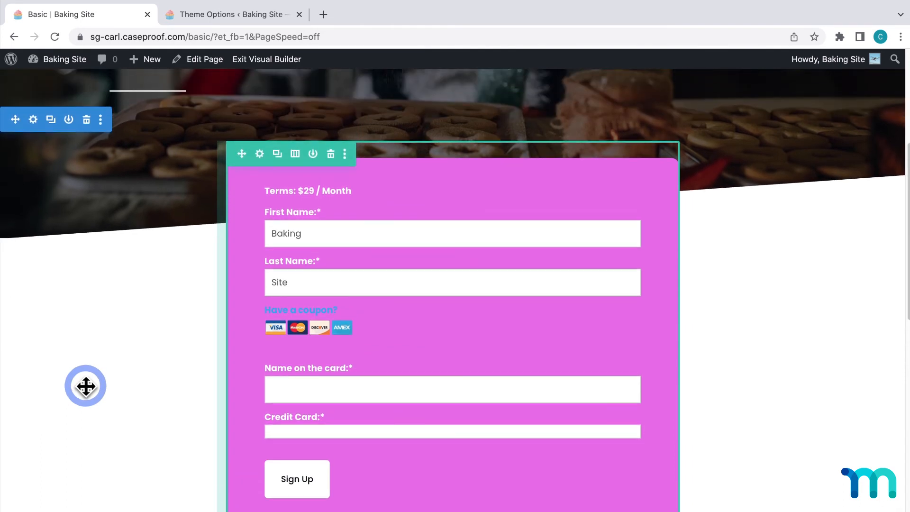
Apply the Slide animation style to the registration form's row and save the row settings
left_click(260, 153)
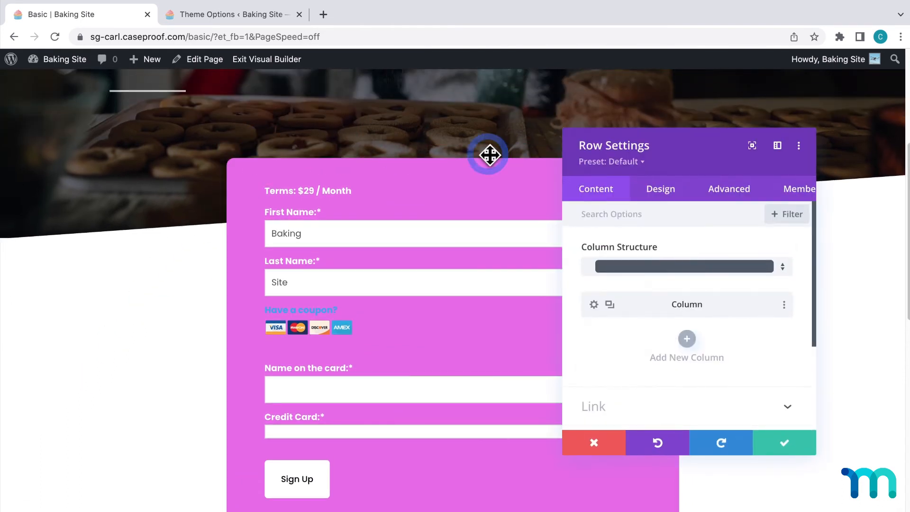
left_click(662, 190)
left_click(720, 274)
scroll(721, 277, "down", 5)
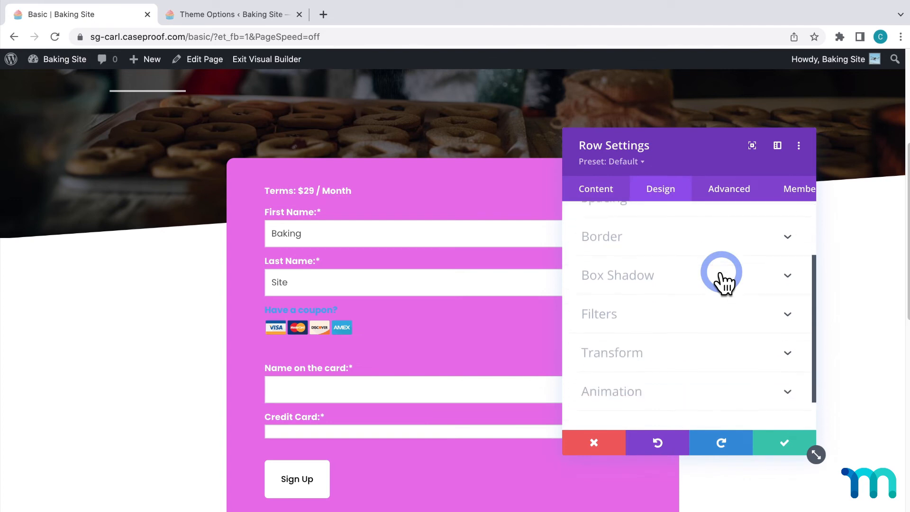
left_click(792, 355)
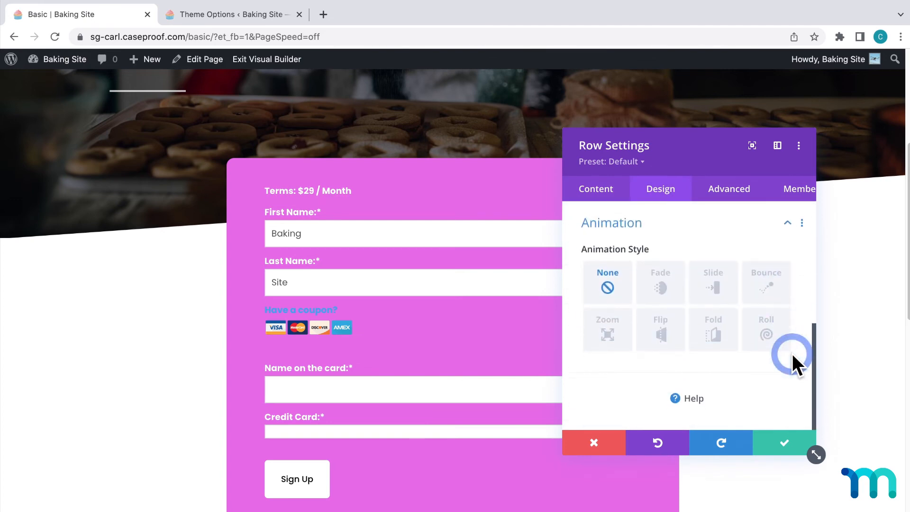
left_click(666, 290)
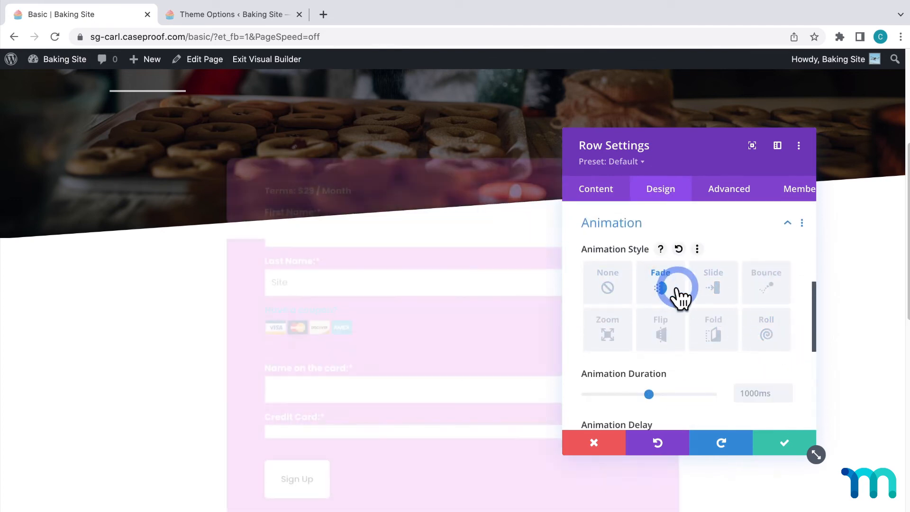
left_click(711, 293)
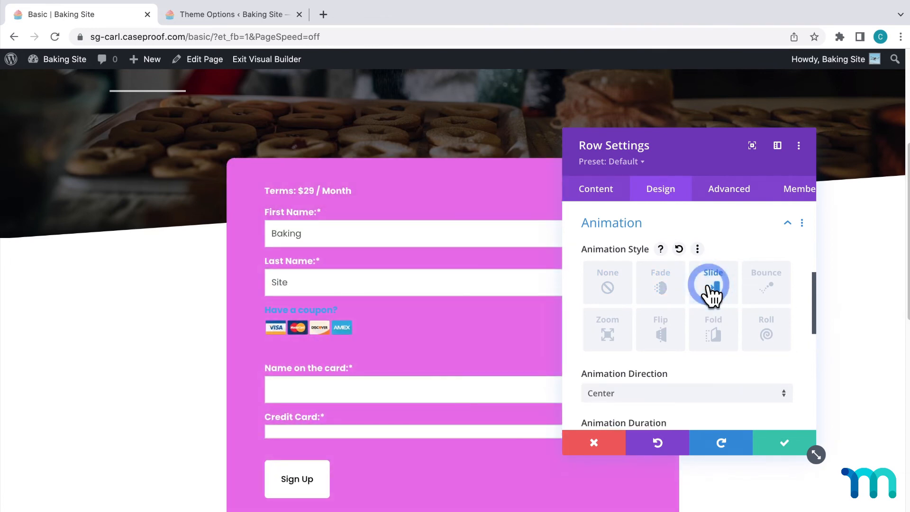
left_click(785, 443)
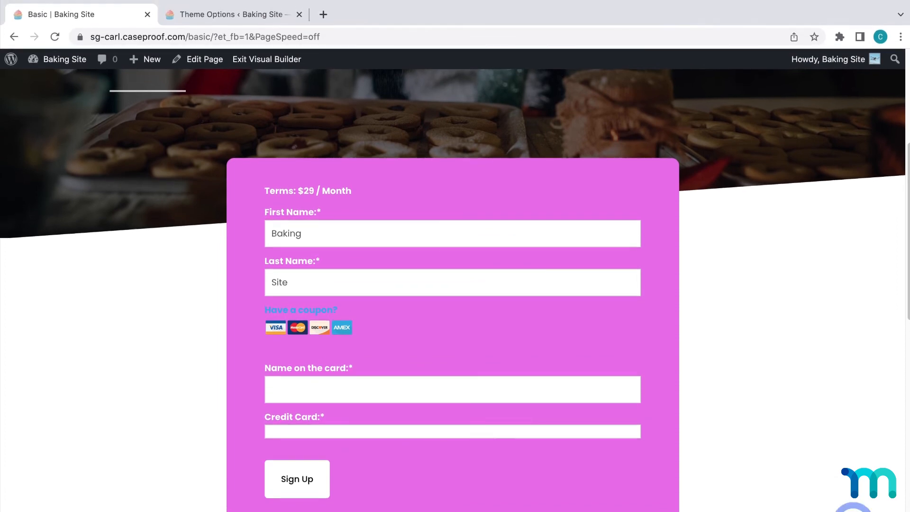
Open the site in an incognito window and go to its /basic membership page
left_click_drag(211, 37, 88, 36)
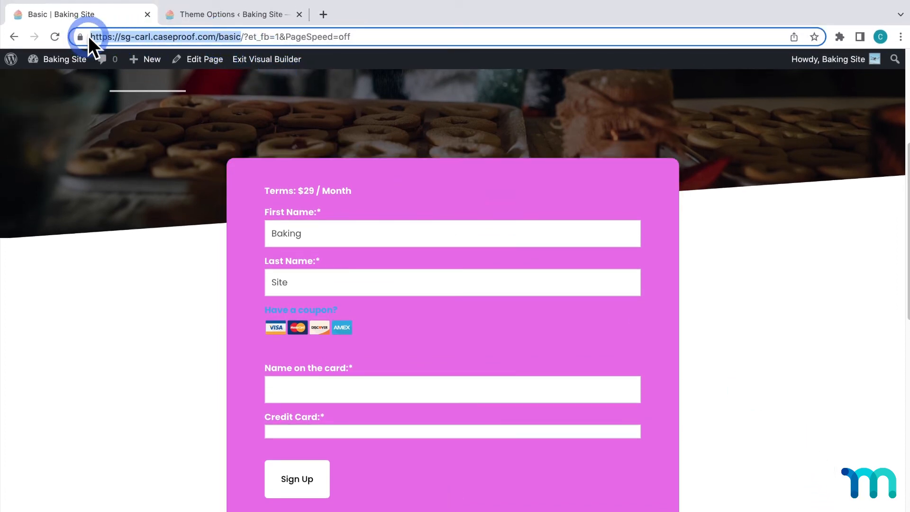
left_click(192, 18)
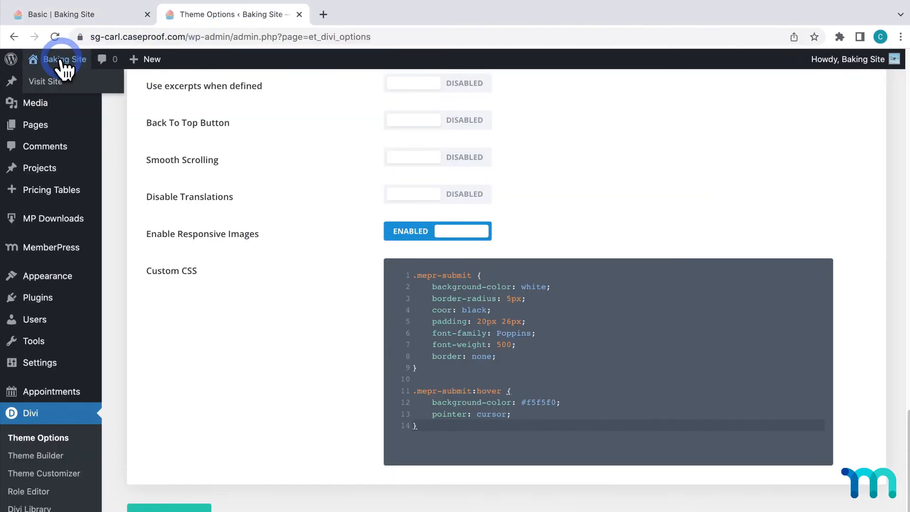
right_click(57, 78)
left_click(110, 107)
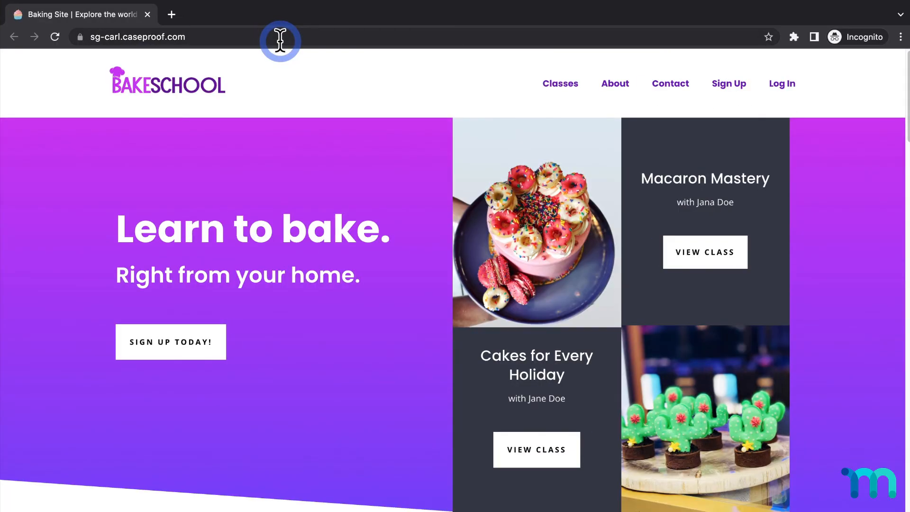
left_click(281, 41)
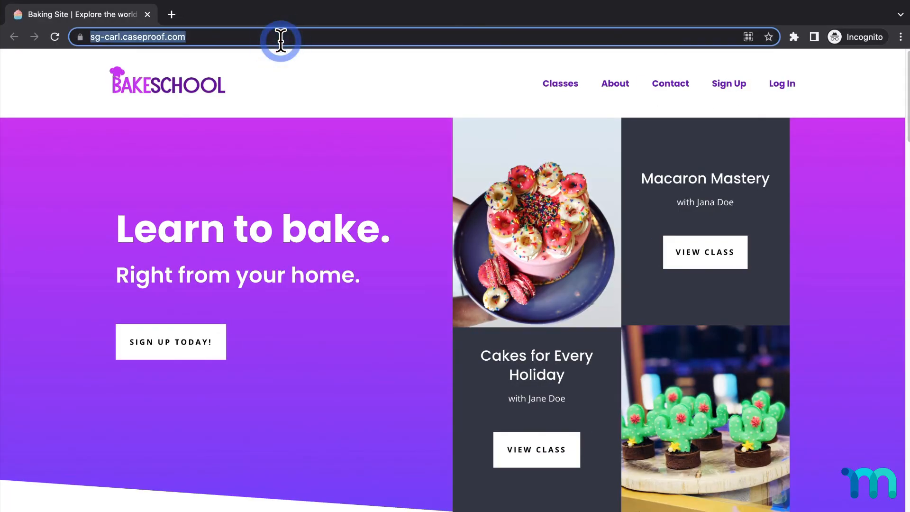
left_click(280, 41)
type("/basic")
key("Return")
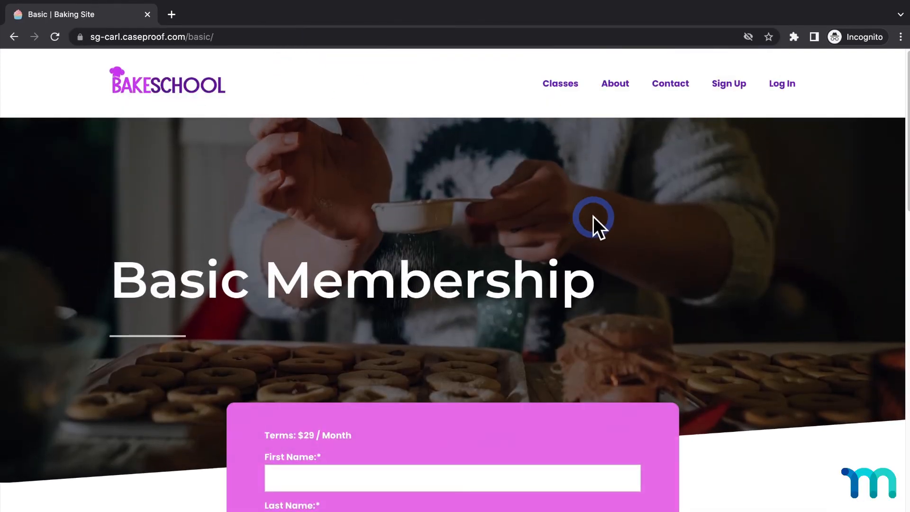
Fill in the registration form's first name, last name, username, email, password and password confirmation with test details
scroll(593, 216, "down", 10)
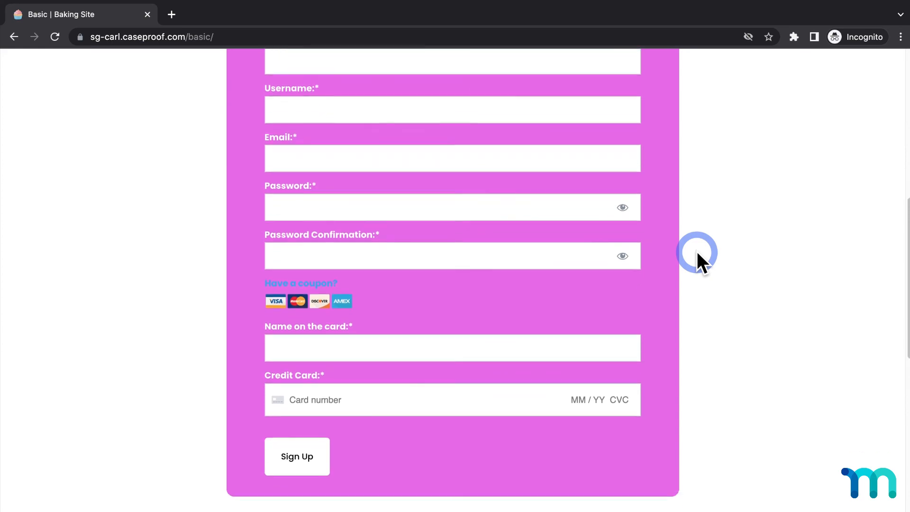
scroll(697, 251, "down", 12)
scroll(697, 251, "up", 8)
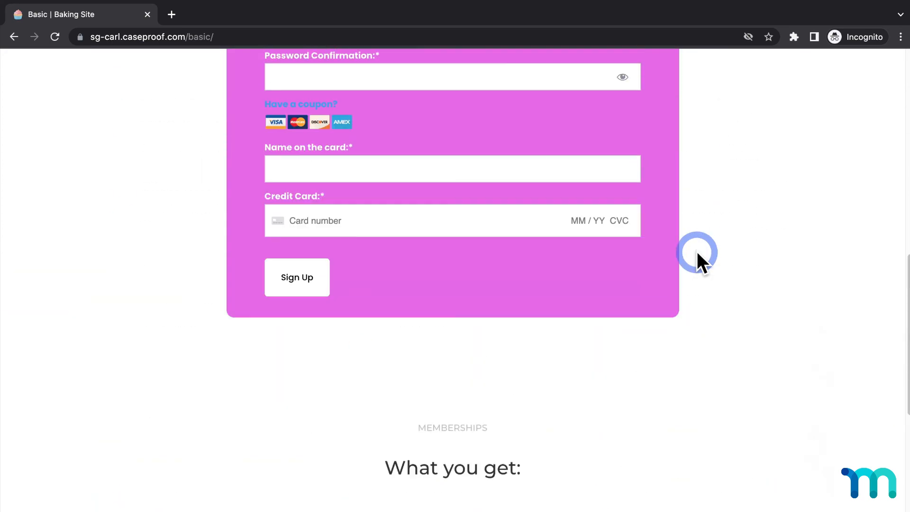
scroll(697, 251, "up", 6)
left_click(511, 134)
type("John")
key("Tab")
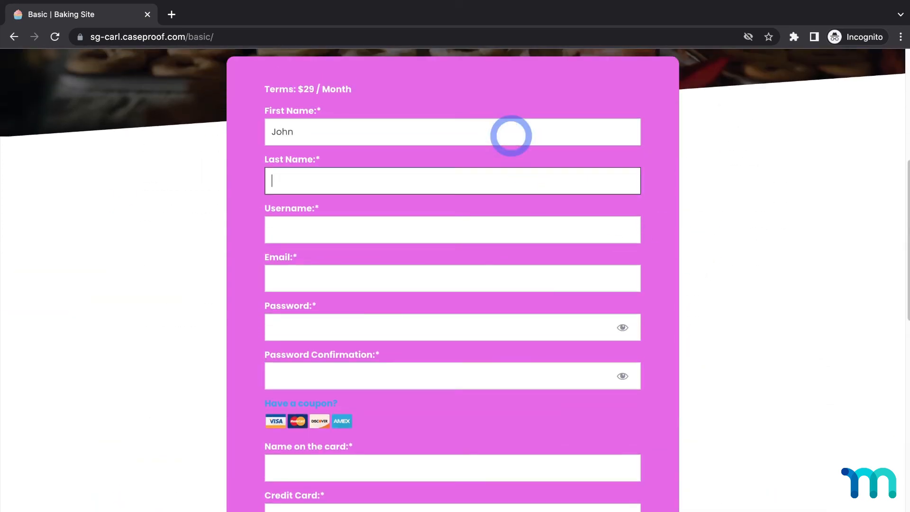
type("Doe")
key("Tab")
type("johndoe0000")
key("Tab")
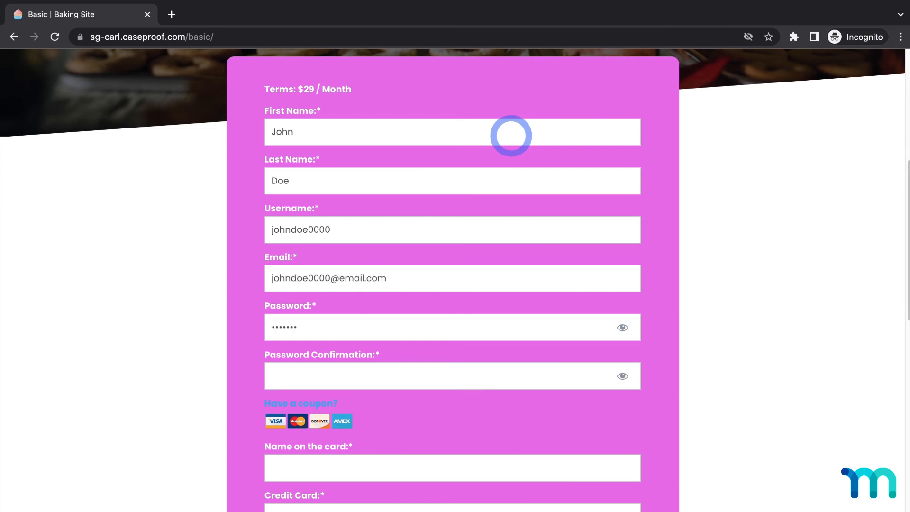
type("johndoe")
Enter the cardholder's name and test credit card details, and submit the registration form
scroll(511, 148, "down", 5)
left_click(491, 223)
type("John Doe")
key("Tab")
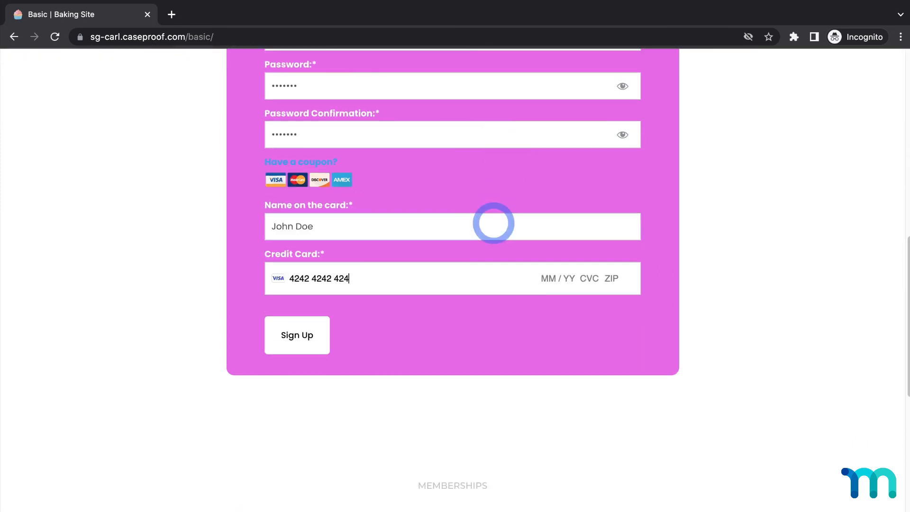
left_click(320, 330)
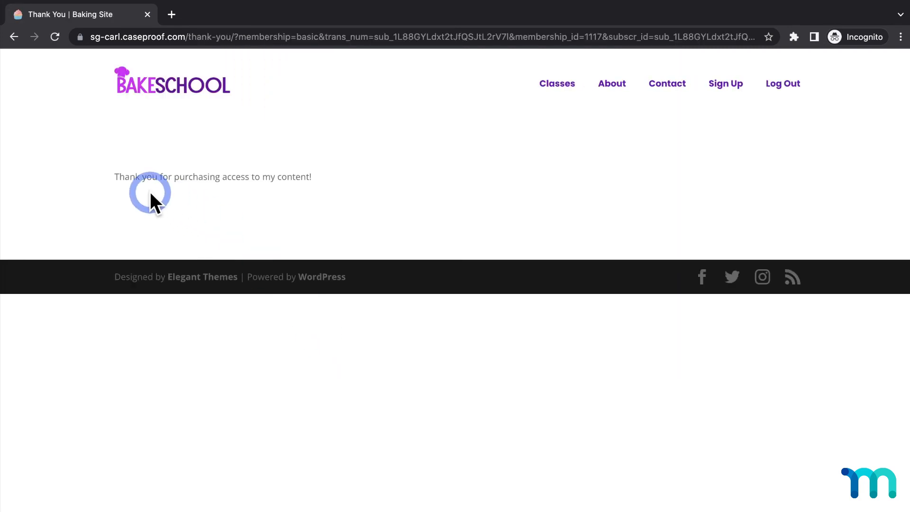
left_click_drag(115, 177, 160, 177)
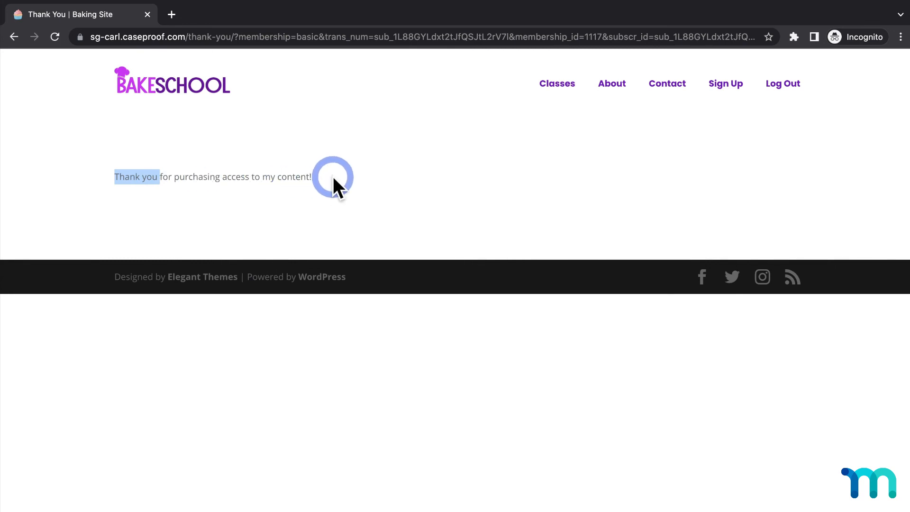
Close the incognito window and open the site's Pricing page for editing with Divi
left_click(149, 15)
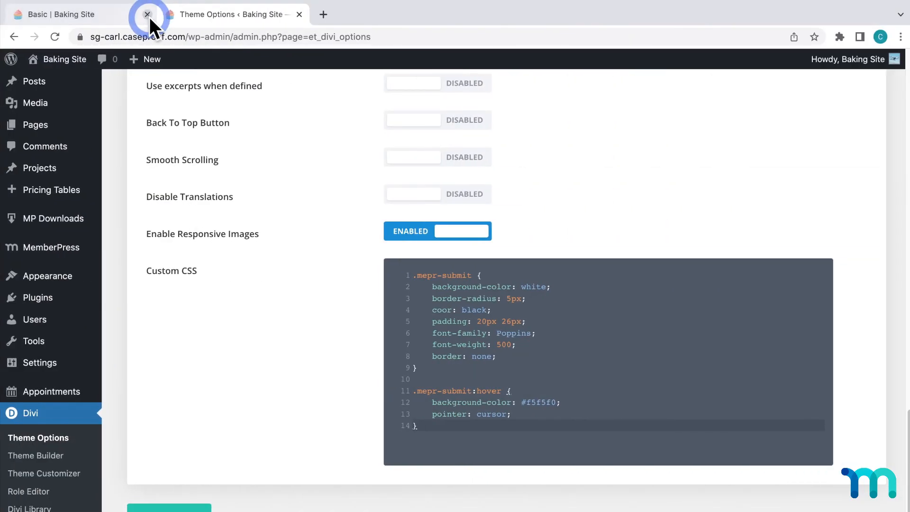
left_click(100, 220)
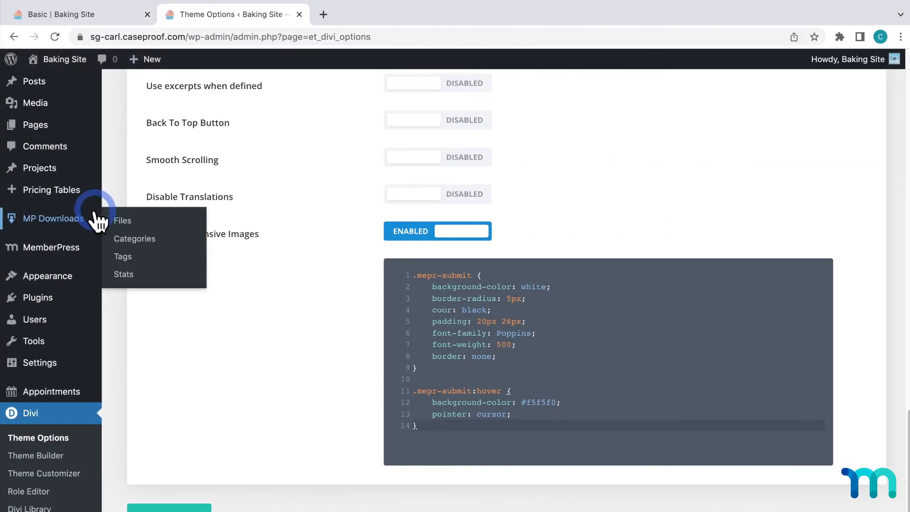
left_click(37, 125)
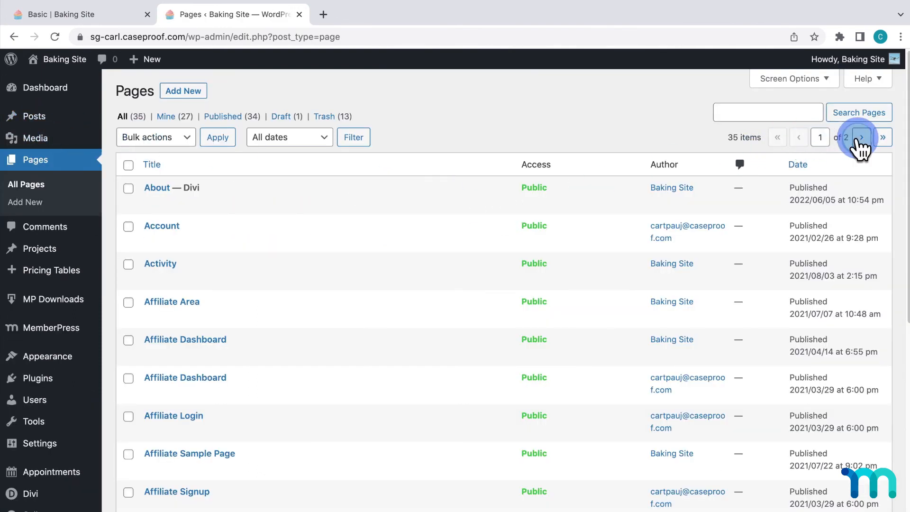
left_click(857, 138)
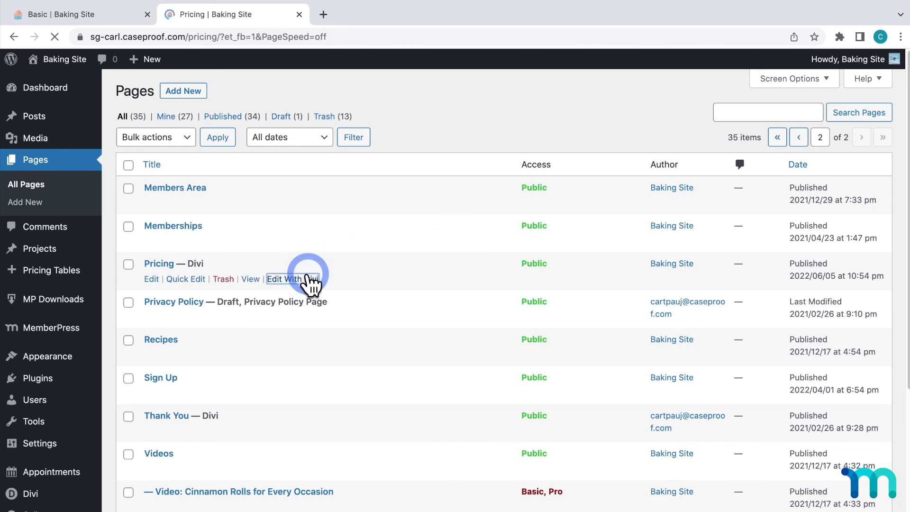
scroll(310, 283, "down", 2)
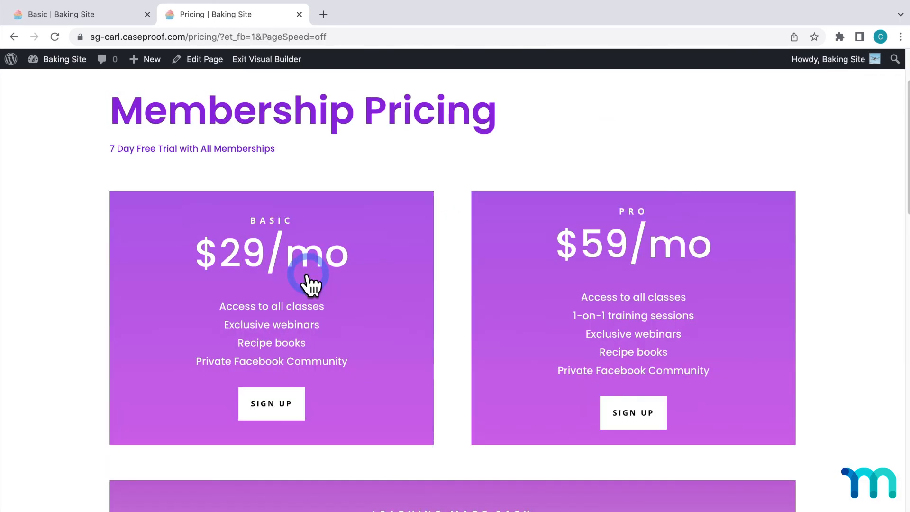
left_click(281, 400)
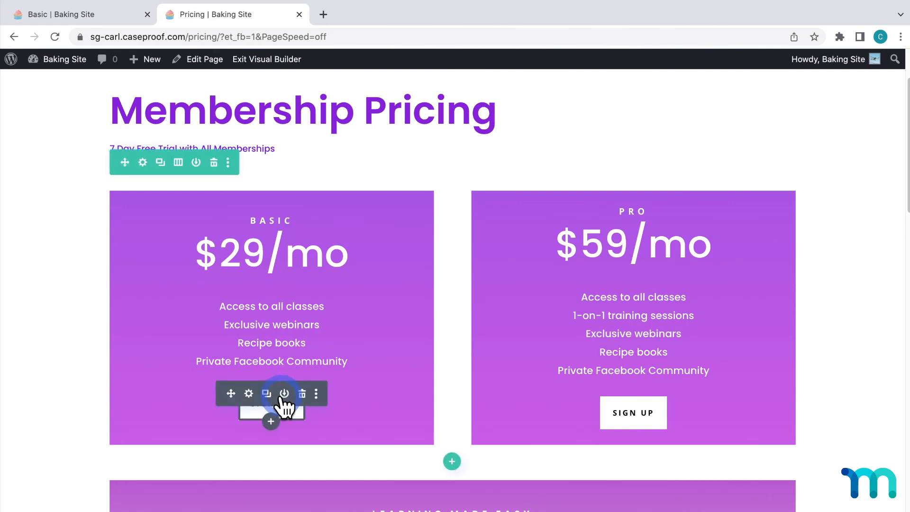
left_click(248, 393)
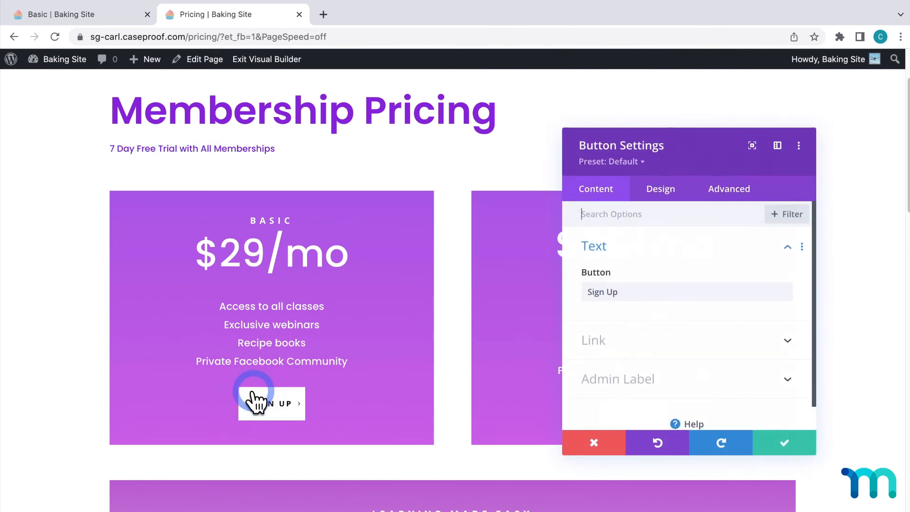
left_click(789, 340)
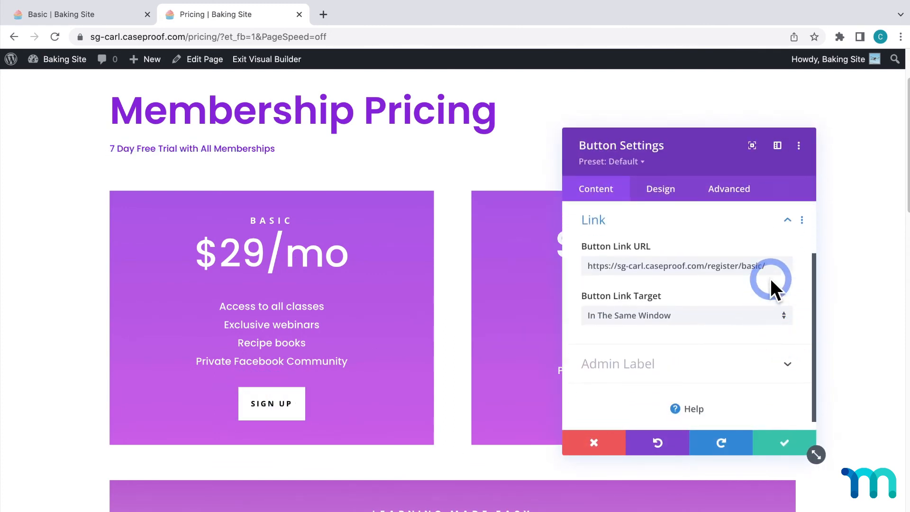
left_click(764, 265)
left_click_drag(764, 264, 578, 263)
type("https://sg-carl.caseproof.com/basic")
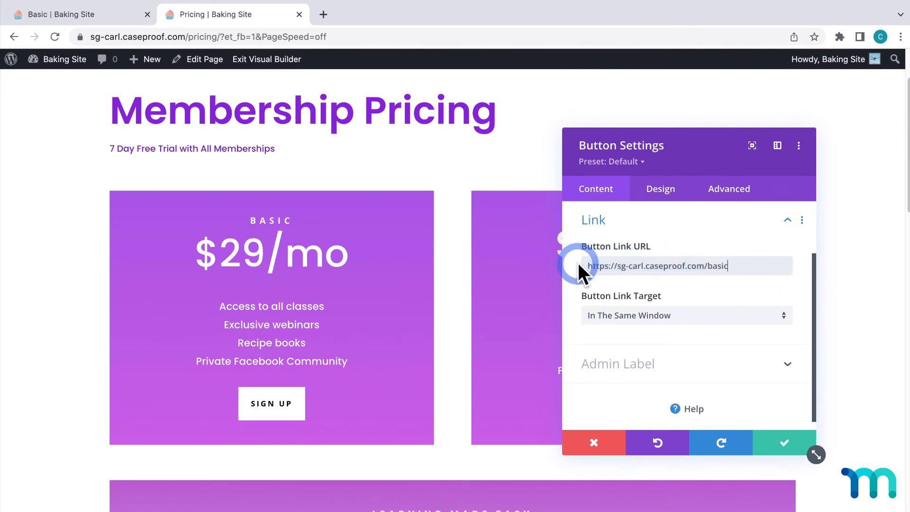
left_click(786, 443)
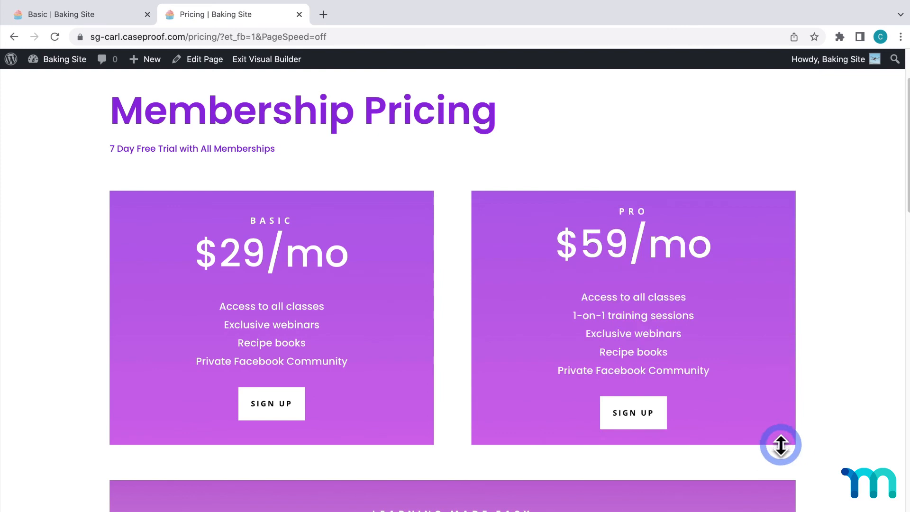
left_click(454, 493)
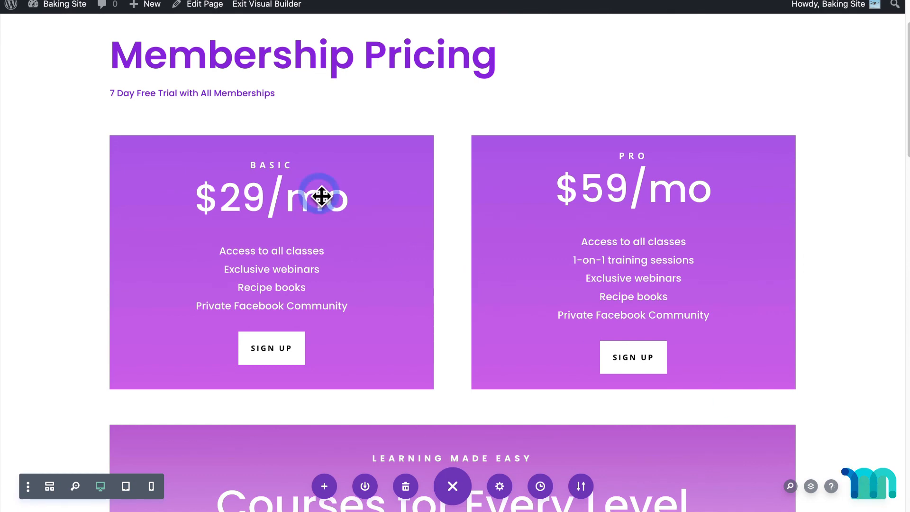
Return to the WordPress dashboard and open the live site in an incognito window
left_click(74, 7)
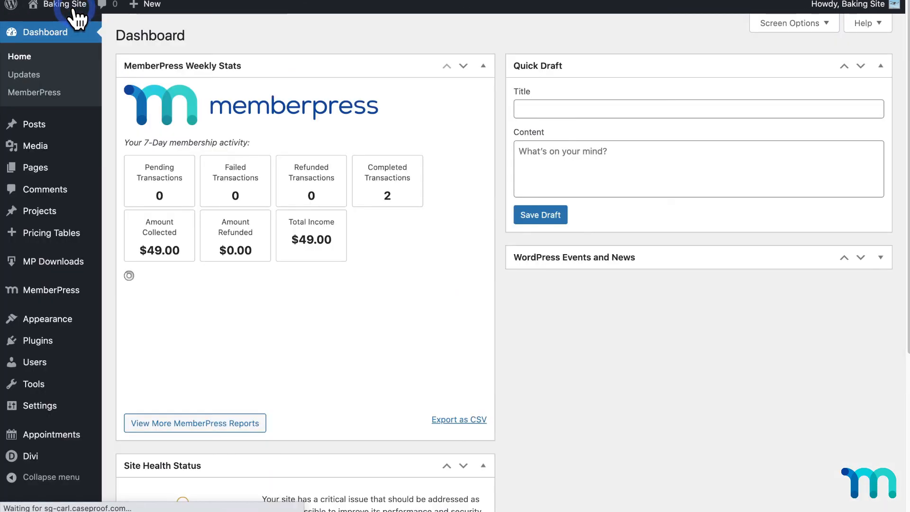
right_click(55, 26)
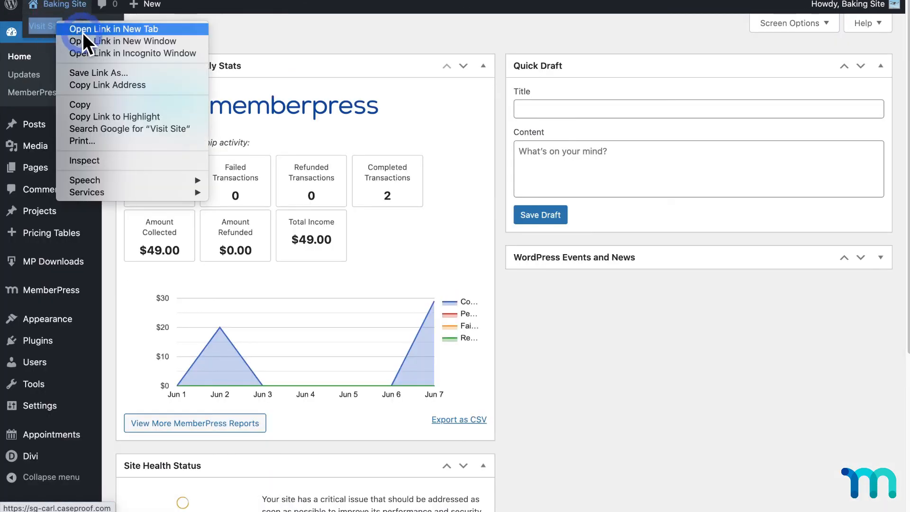
left_click(112, 50)
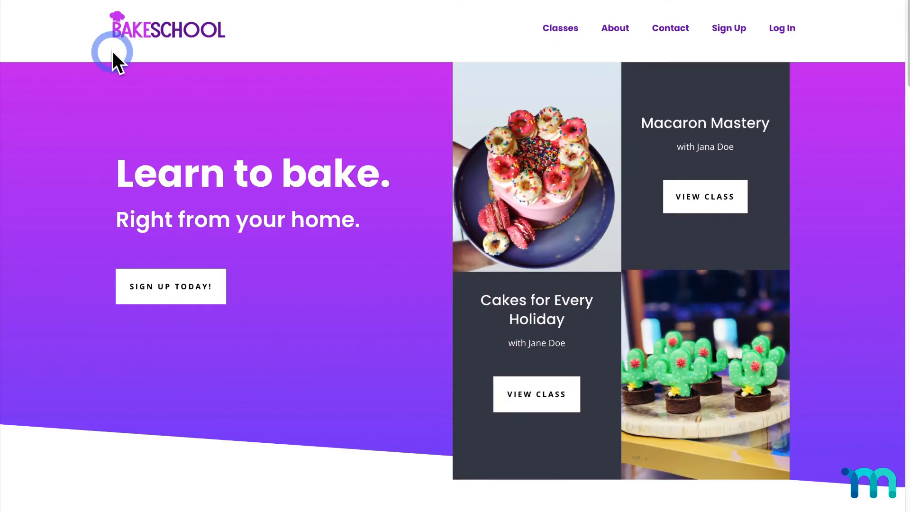
Test the Basic sign-up path from the site's Sign Up link through the pricing page to the Basic Membership registration form
left_click(723, 29)
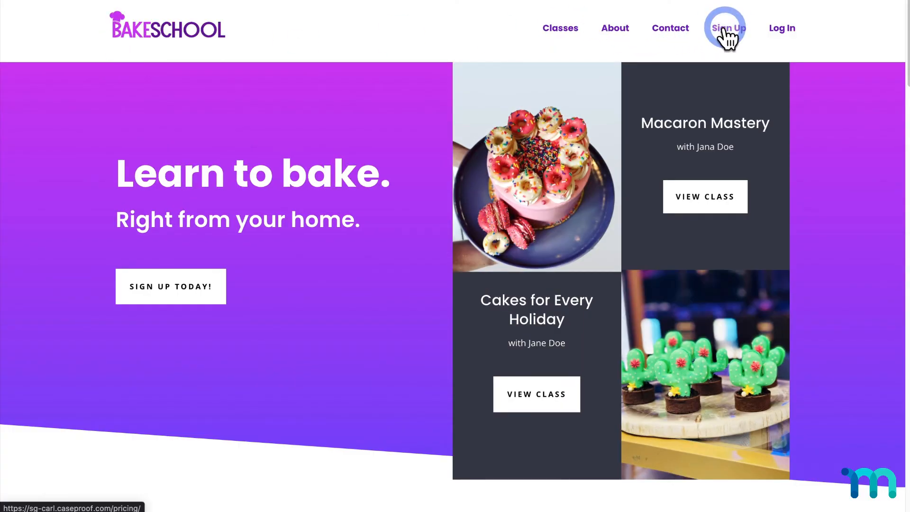
scroll(602, 152, "down", 3)
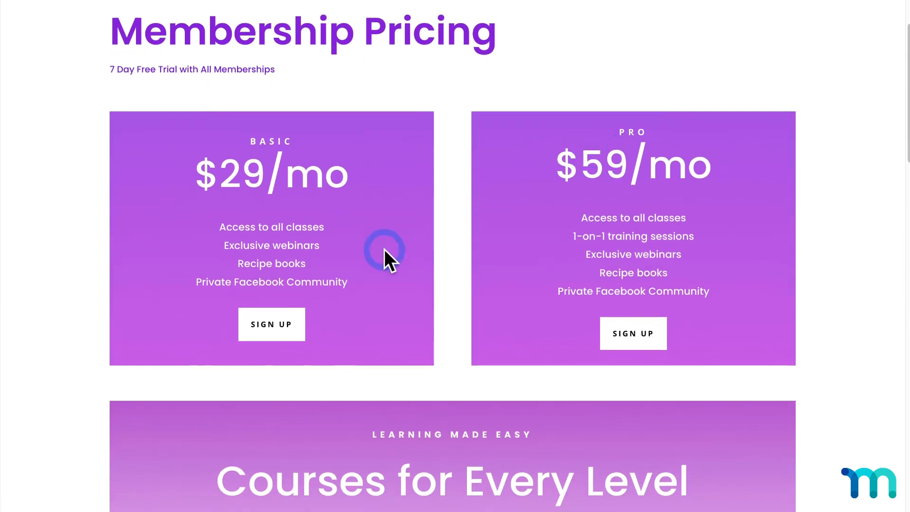
left_click(286, 327)
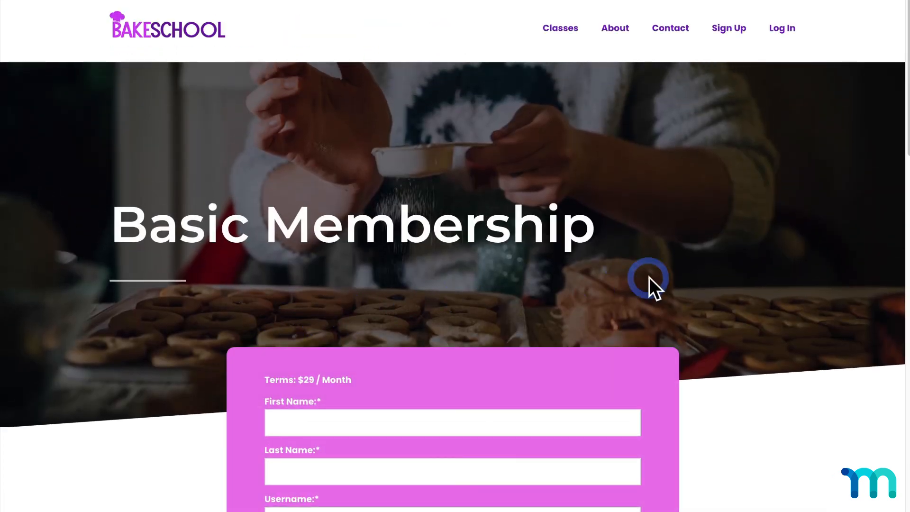
scroll(769, 275, "down", 3)
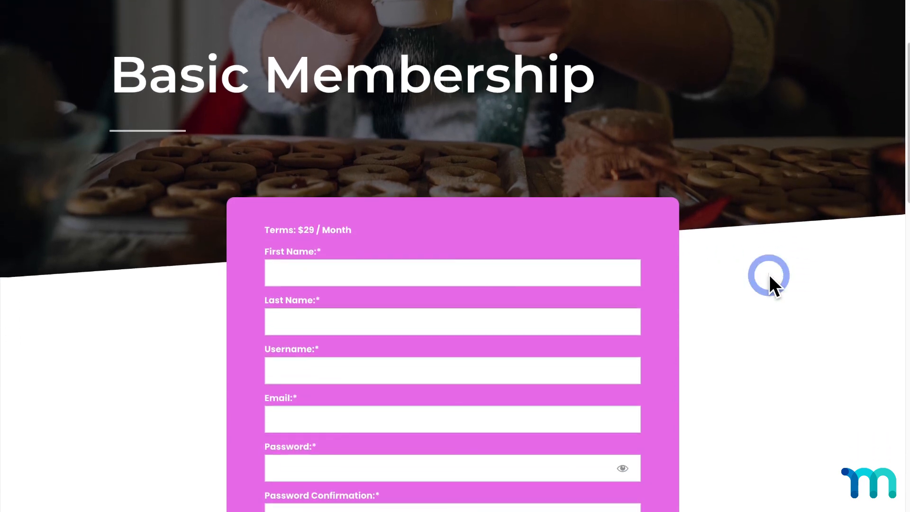